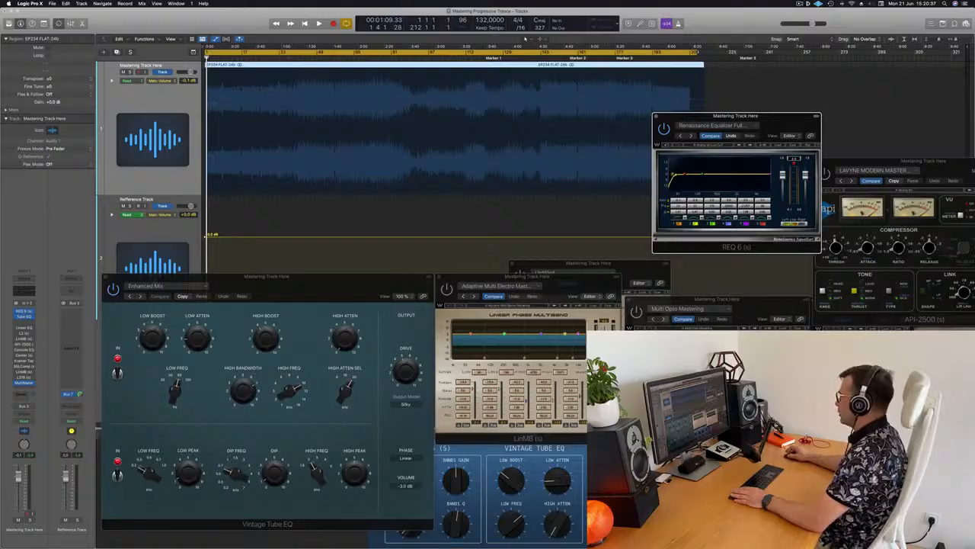
# Audition the mastering track with the REQ 6 equalizer moved aside, skipping ahead twice, and stop playback back at the start.
pyautogui.moveTo(764, 121)
pyautogui.mouseDown()
pyautogui.moveTo(772, 121)
pyautogui.moveTo(761, 120)
pyautogui.mouseUp()
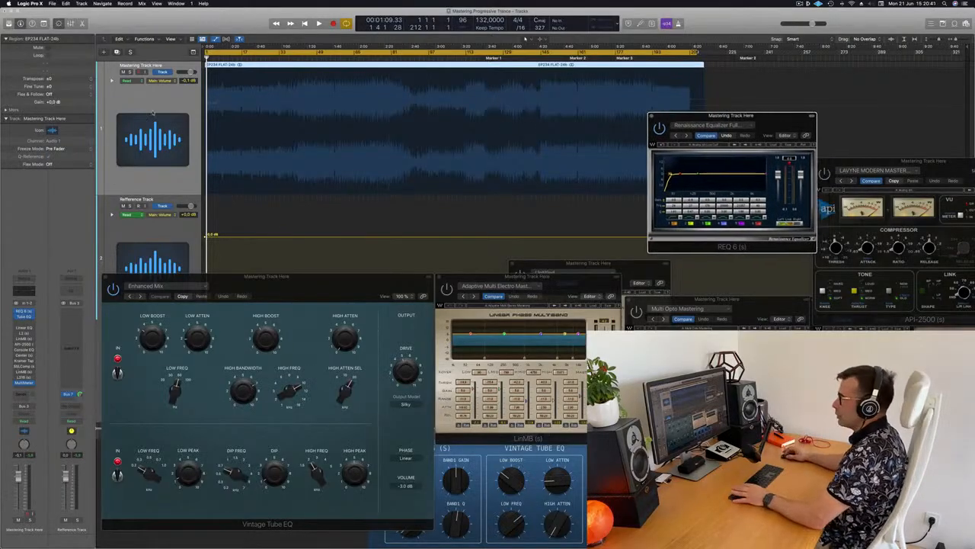
pyautogui.click(154, 104)
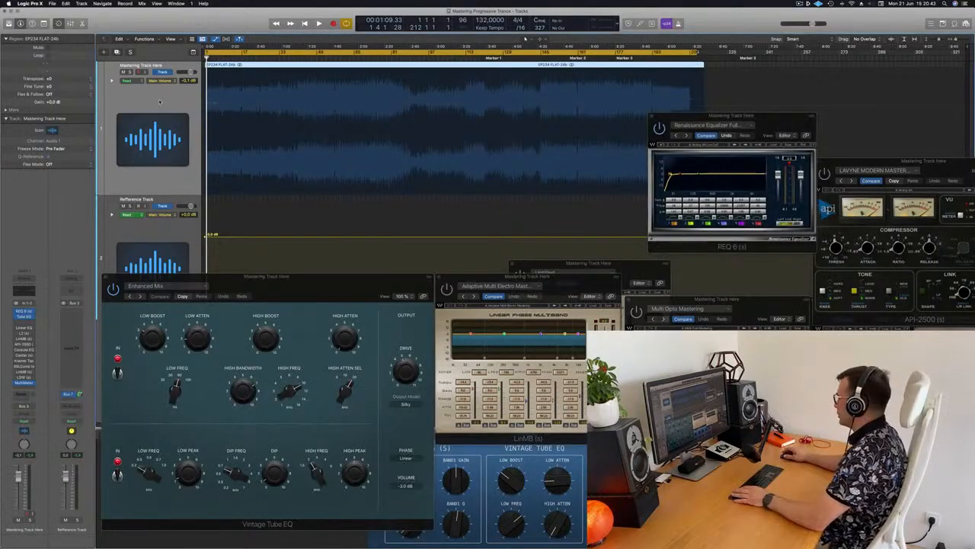
pyautogui.press('space')
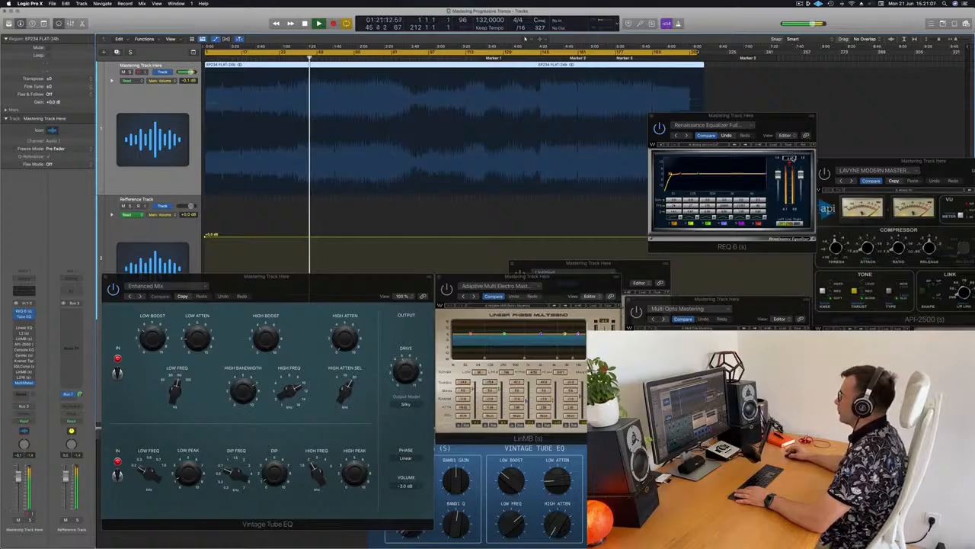
pyautogui.moveTo(787, 120); pyautogui.dragTo(815, 99)
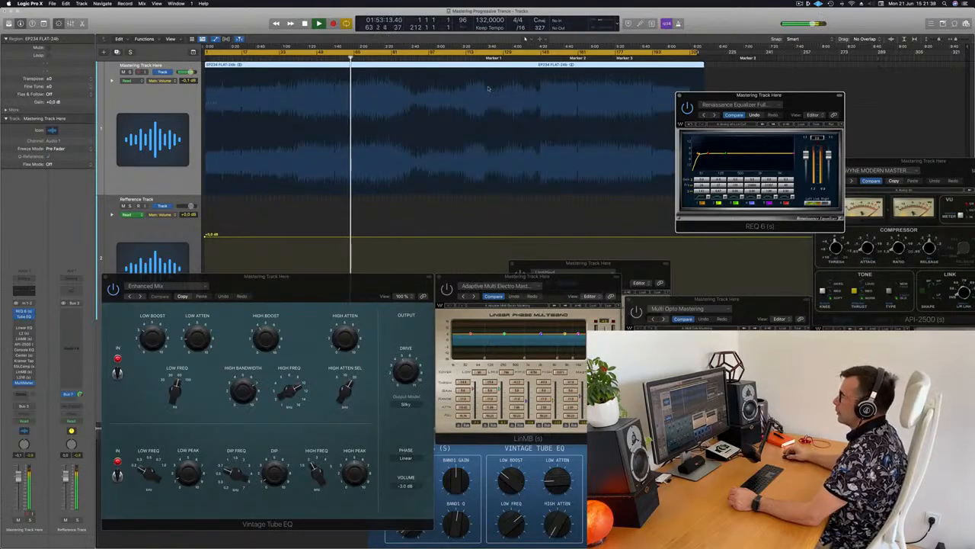
pyautogui.click(406, 59)
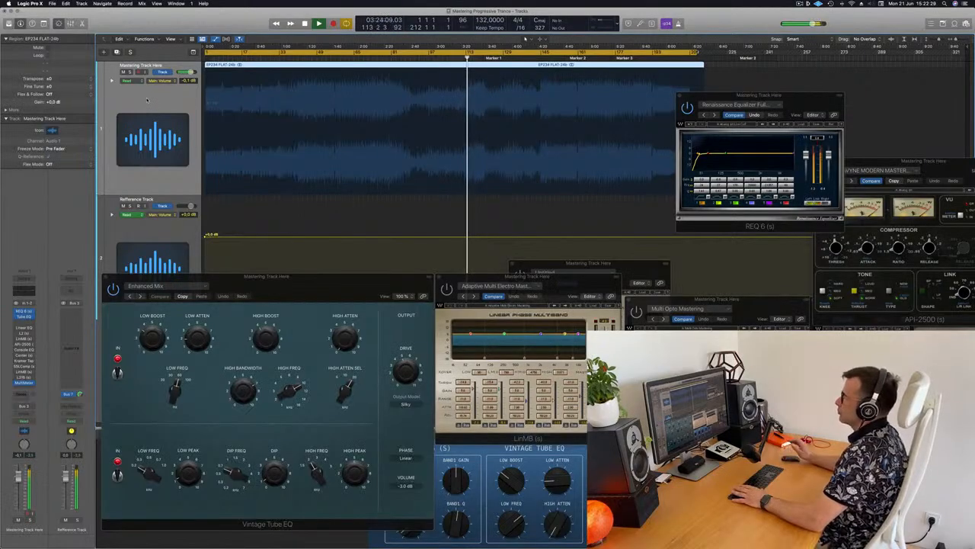
pyautogui.click(542, 52)
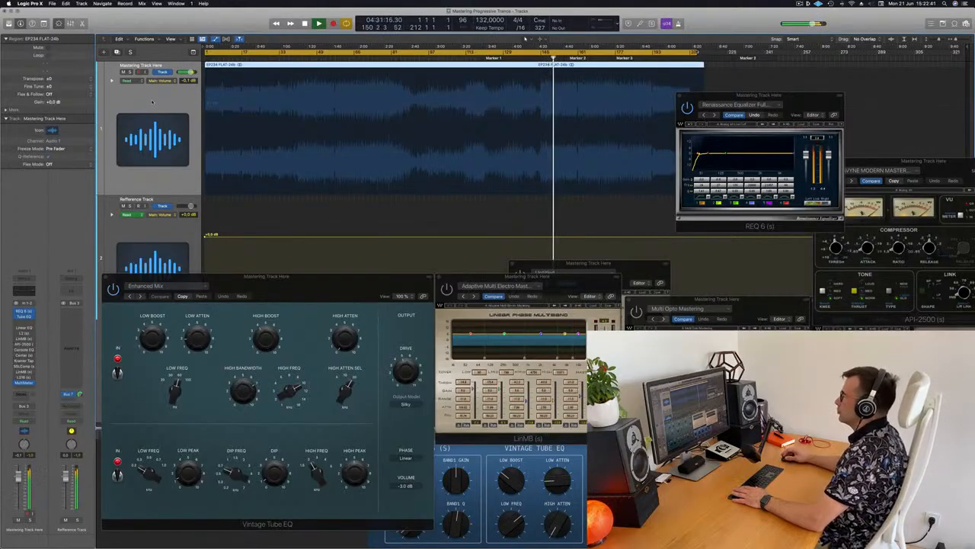
pyautogui.press('Return')
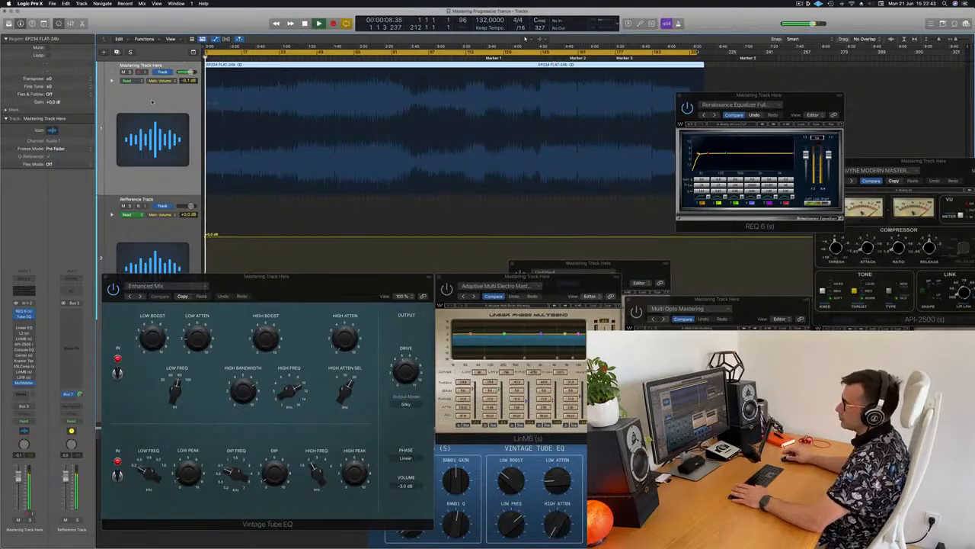
pyautogui.press('space')
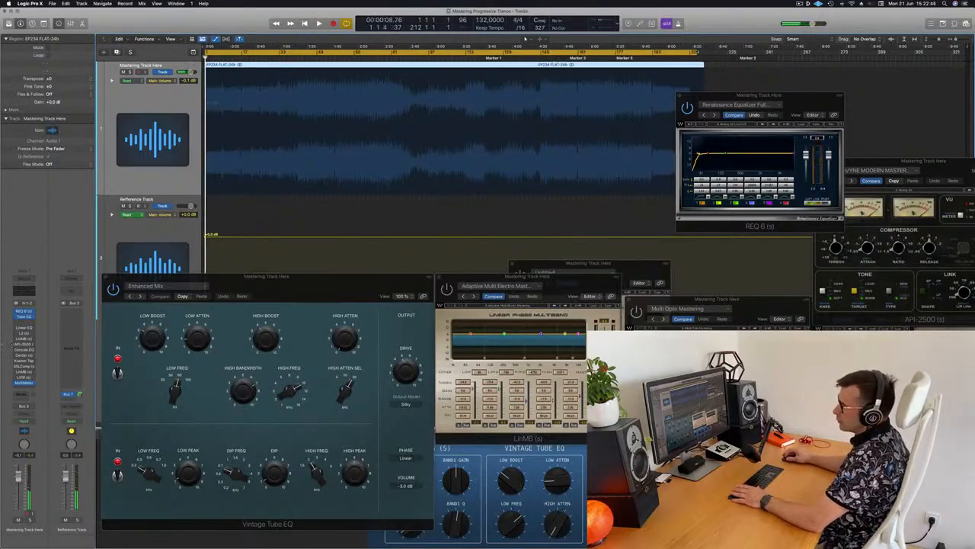
# Open the Linear Phase EQ on the mastering track, move it over the arrangement to inspect it, and close it.
pyautogui.click(23, 329)
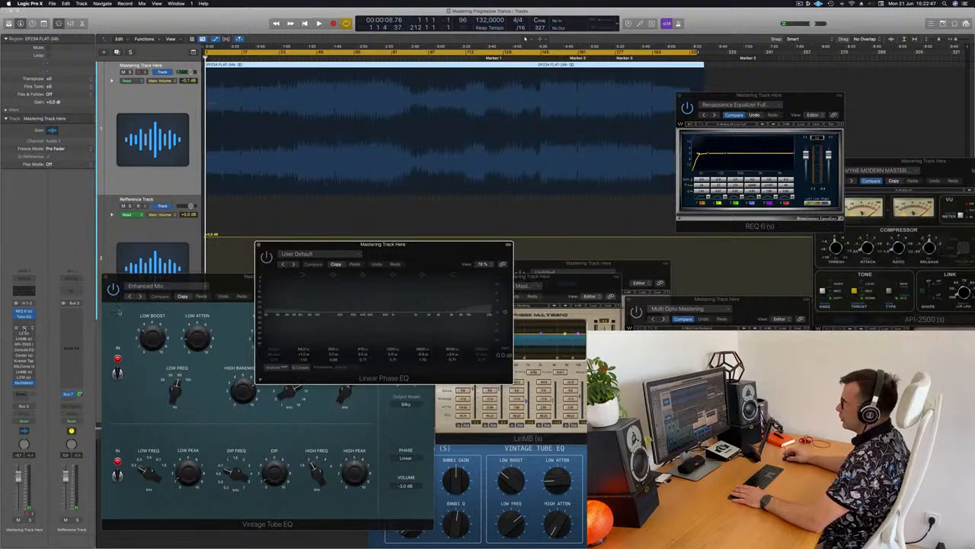
pyautogui.moveTo(419, 246); pyautogui.dragTo(504, 245)
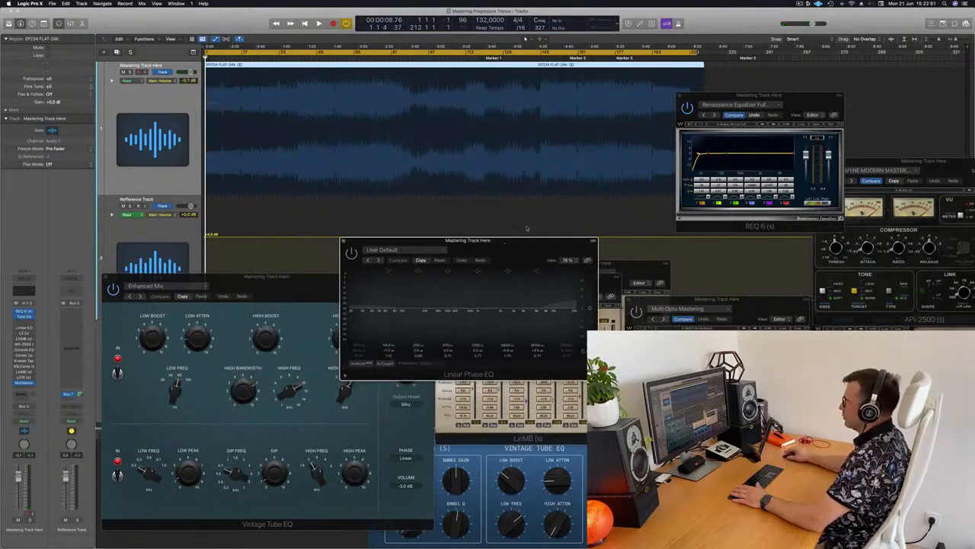
pyautogui.moveTo(505, 246); pyautogui.dragTo(683, 112)
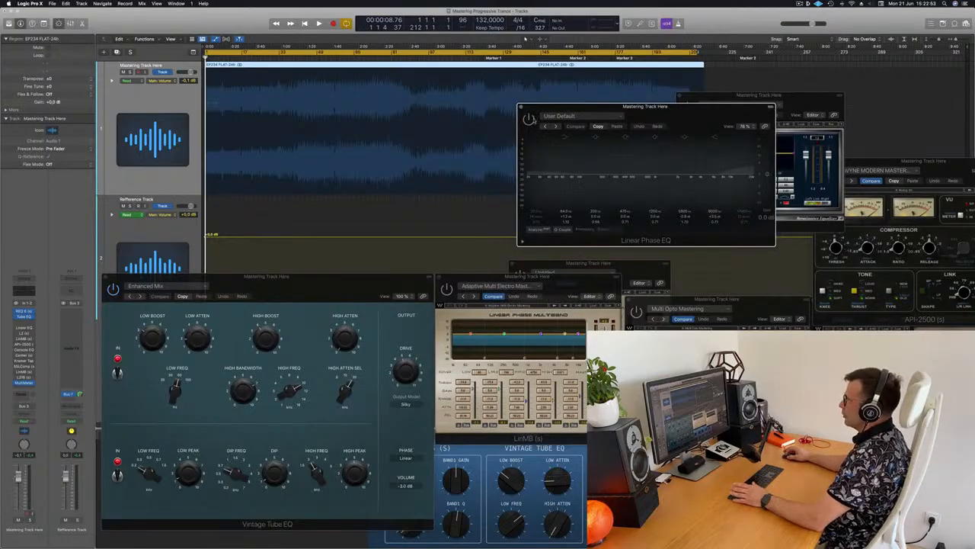
pyautogui.click(520, 107)
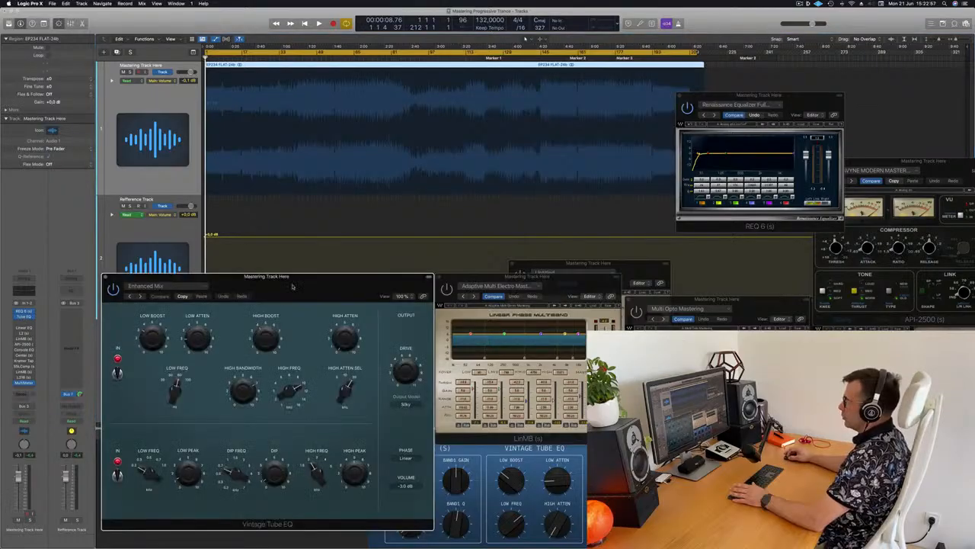
# Play the track from the start with Vintage Tube EQ moved over the arrangement, and close the plug-in window.
pyautogui.moveTo(300, 278); pyautogui.dragTo(524, 97)
pyautogui.press('space')
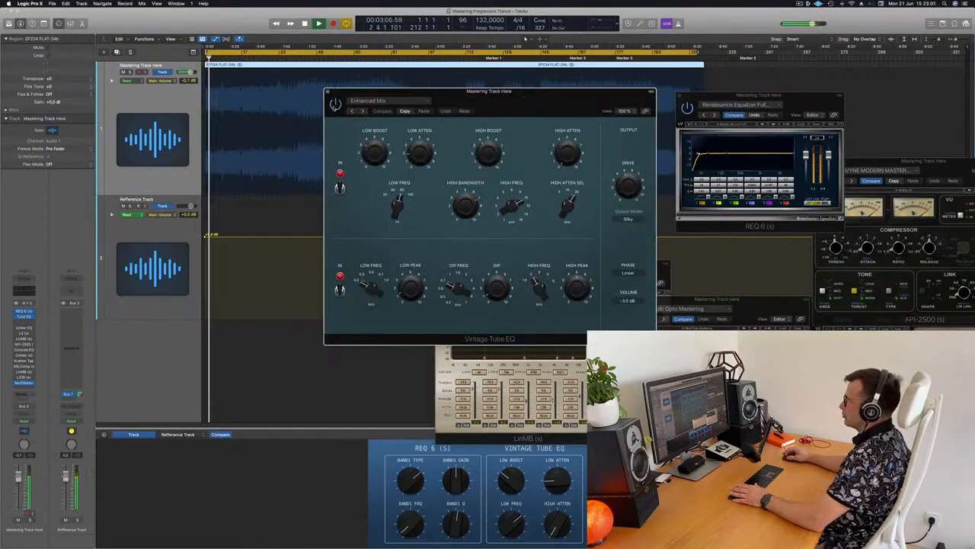
pyautogui.moveTo(508, 95); pyautogui.dragTo(640, 138)
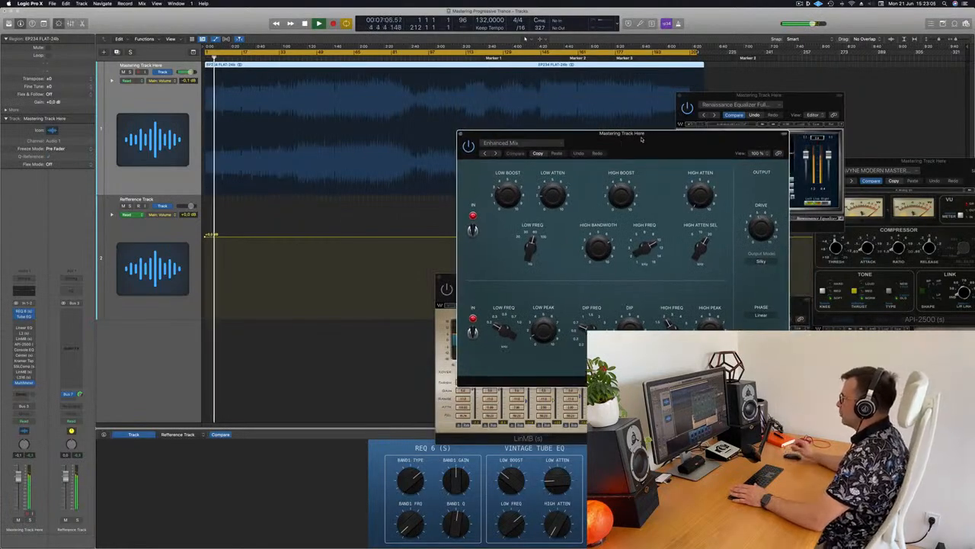
pyautogui.click(462, 134)
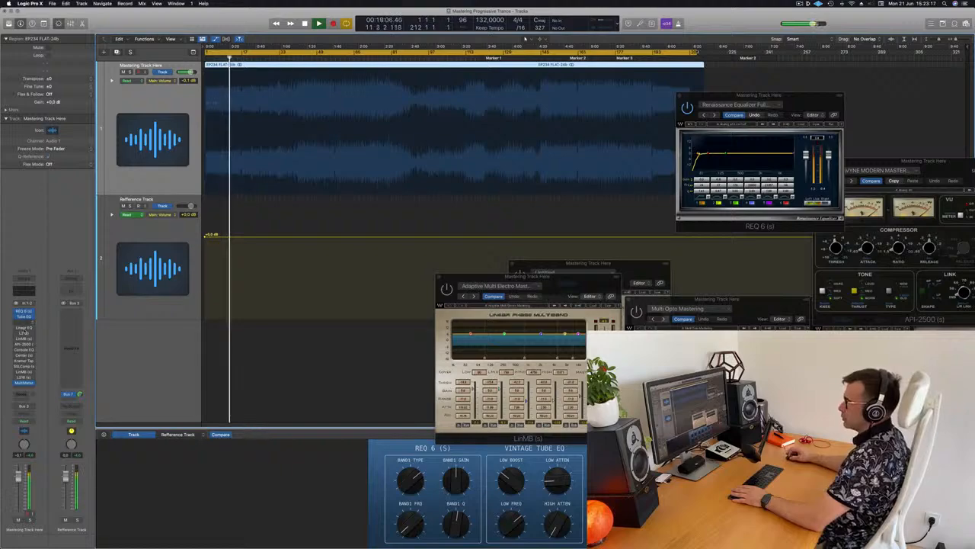
# Bring the L2 Ultramaximizer on the mastering track into view over the arrangement and switch it on.
pyautogui.click(24, 331)
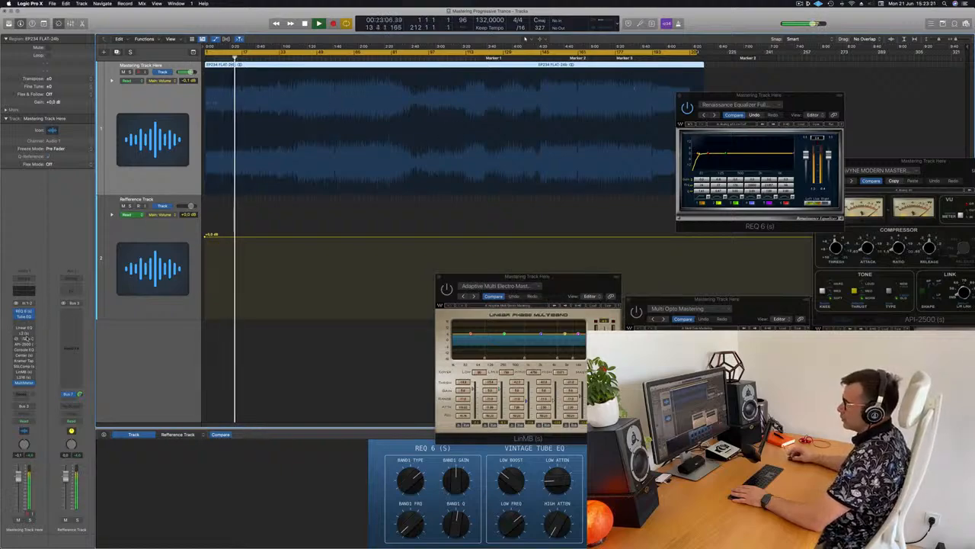
pyautogui.click(23, 333)
pyautogui.moveTo(588, 267); pyautogui.dragTo(444, 164)
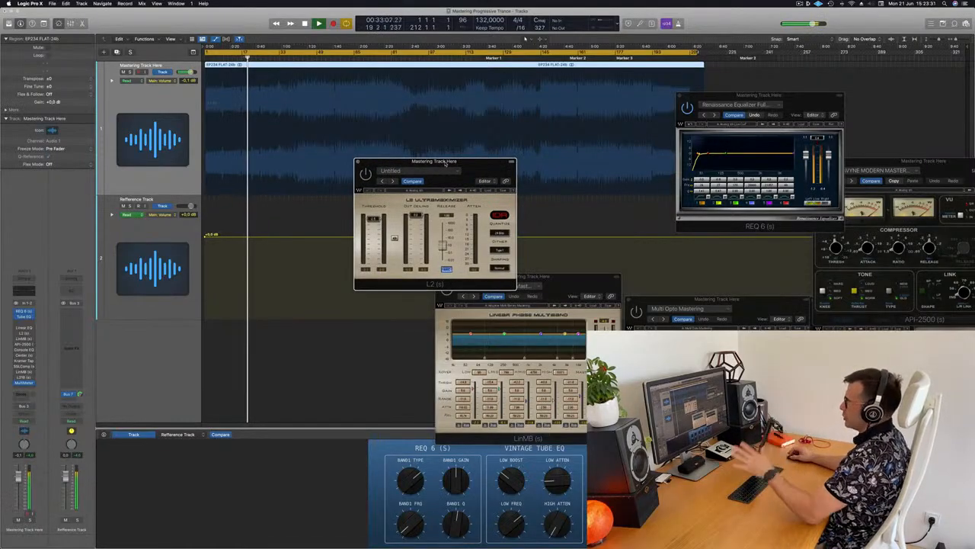
pyautogui.moveTo(445, 163); pyautogui.dragTo(459, 164)
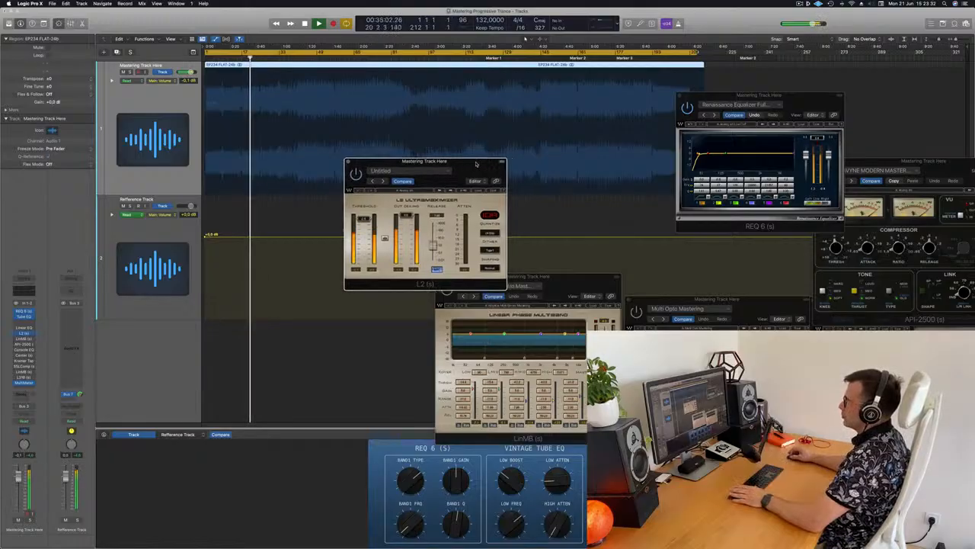
# Audition the track through the L2 limiter from about 2:14, and restart playback from about 1:41.
pyautogui.click(374, 58)
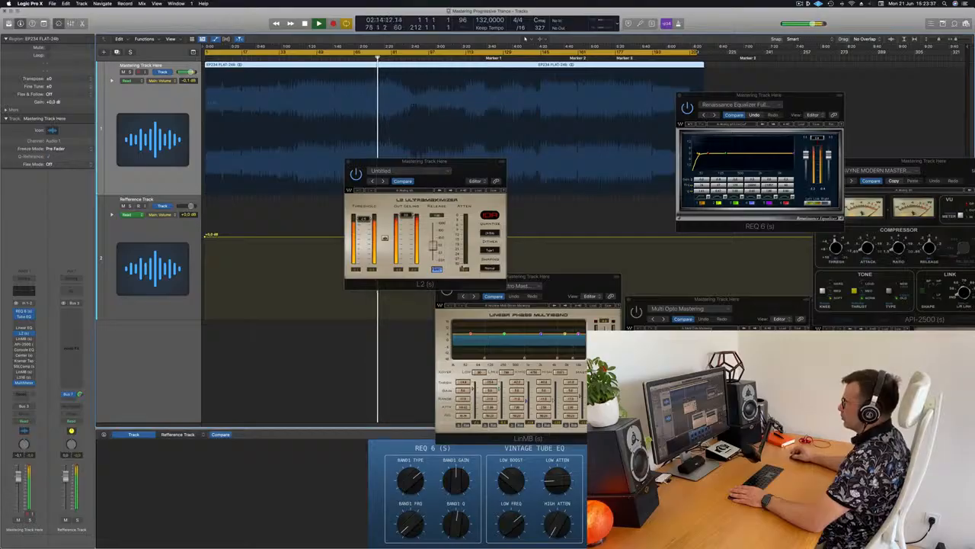
pyautogui.click(463, 162)
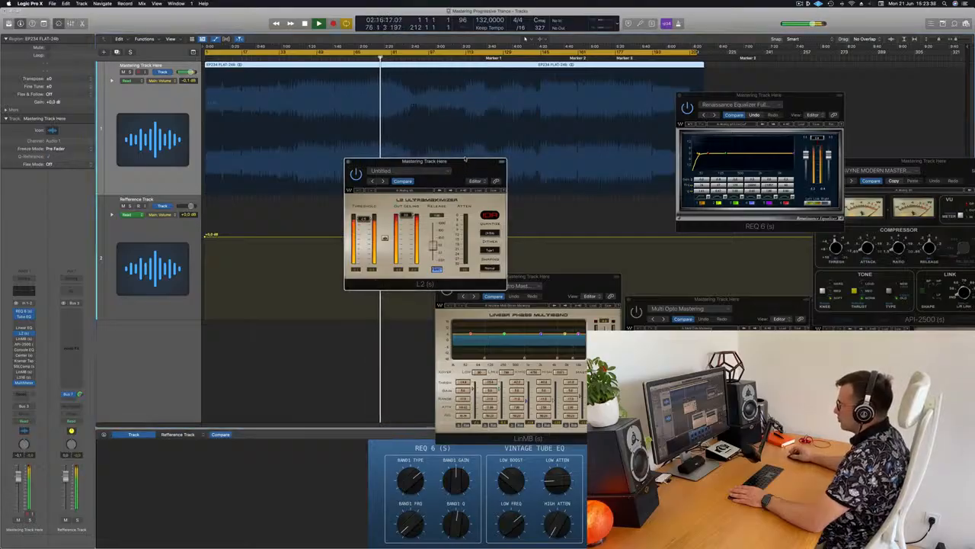
pyautogui.moveTo(464, 162); pyautogui.dragTo(464, 161)
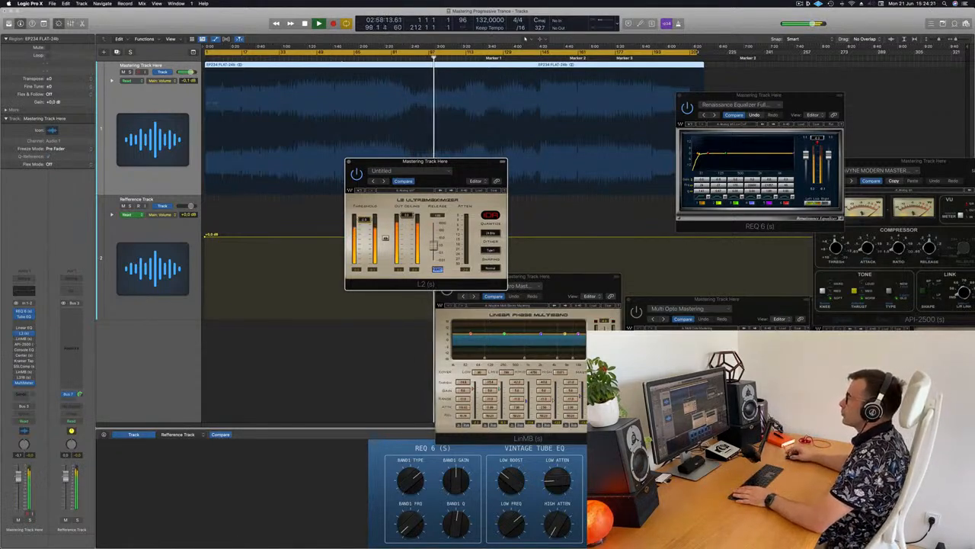
pyautogui.click(338, 58)
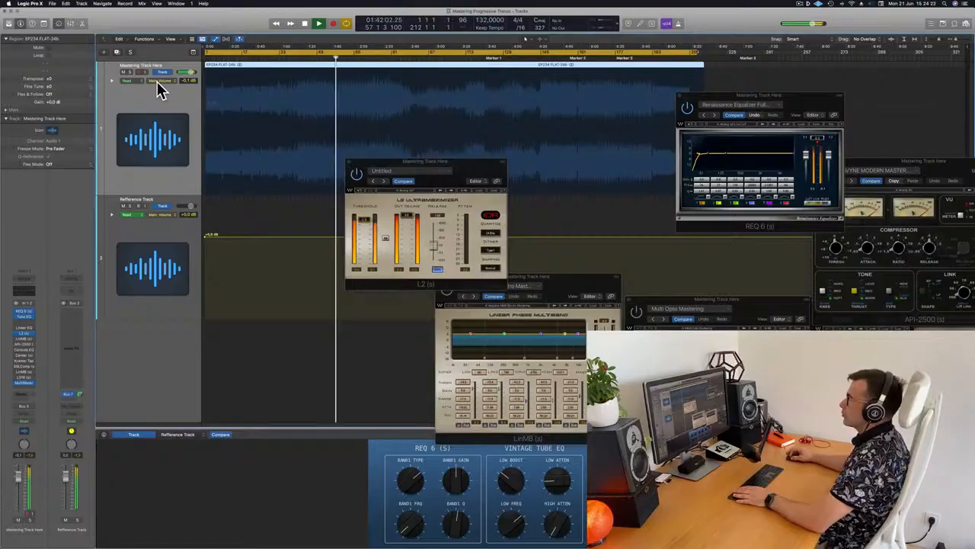
# Bring up the LinMB multiband compressor on the mastering track and close the L2 window.
pyautogui.click(24, 339)
pyautogui.click(24, 339)
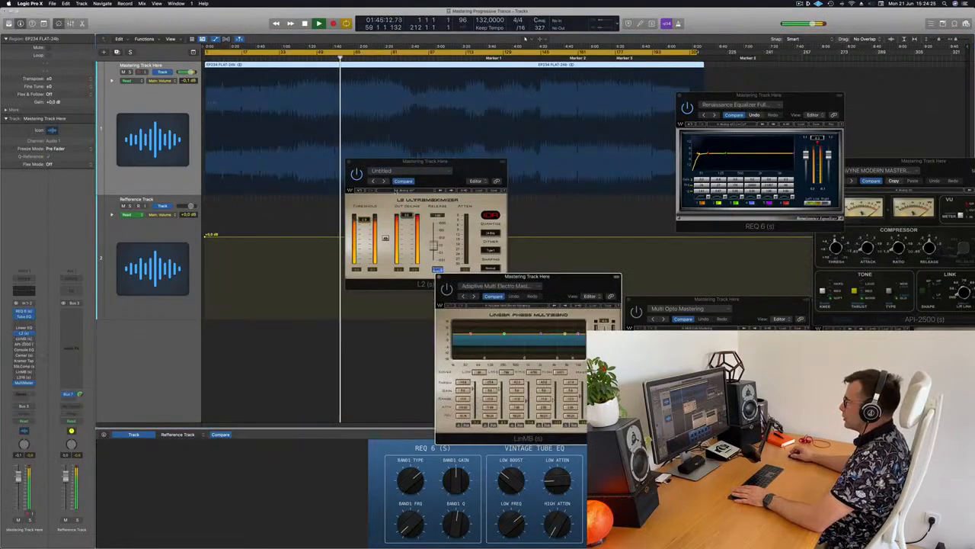
pyautogui.moveTo(393, 162); pyautogui.dragTo(357, 161)
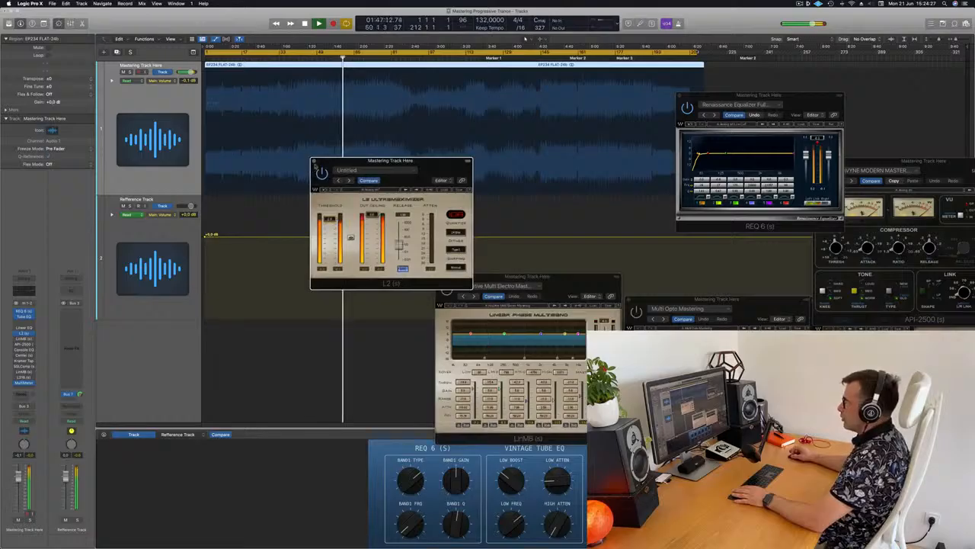
pyautogui.click(313, 160)
# Place the LinMB window over the middle of the arrangement and switch the multiband compressor on.
pyautogui.moveTo(571, 280); pyautogui.dragTo(528, 196)
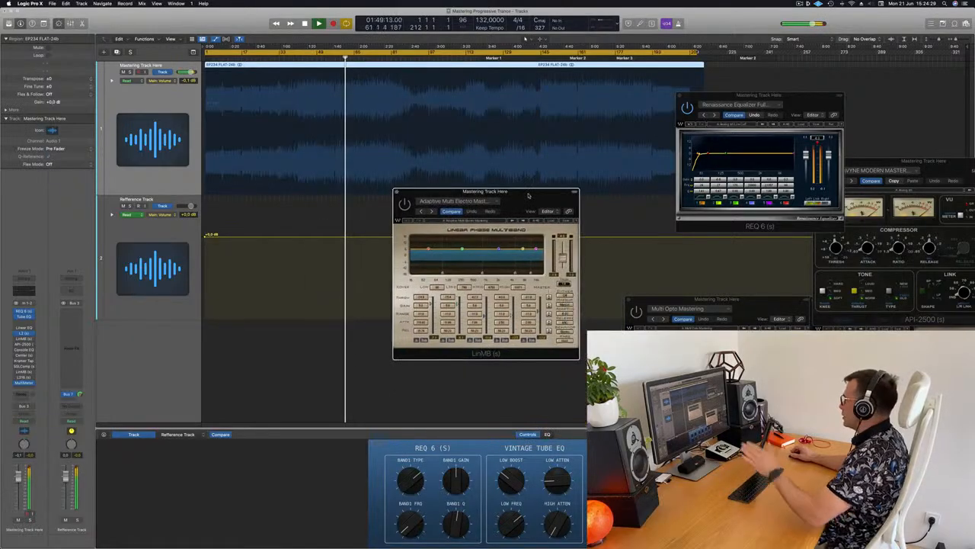
pyautogui.moveTo(458, 195); pyautogui.dragTo(404, 172)
pyautogui.moveTo(469, 171); pyautogui.dragTo(453, 170)
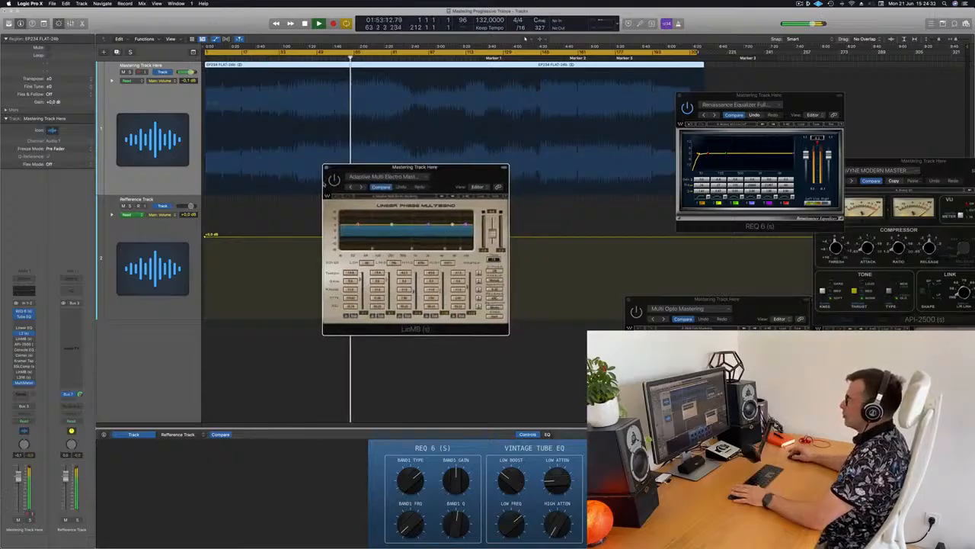
pyautogui.moveTo(326, 170); pyautogui.dragTo(337, 162)
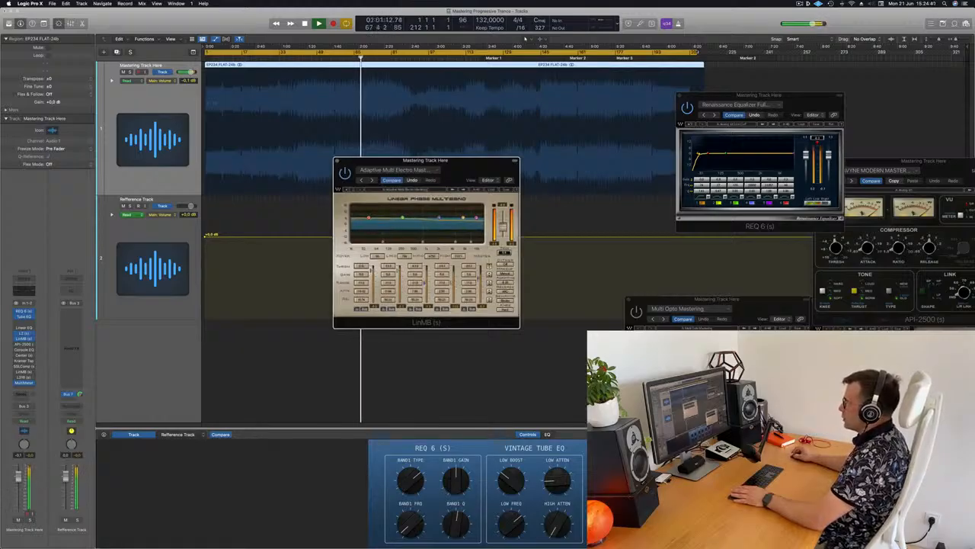
# Audition the track through the LinMB multiband compressor, replaying it from about 1:32, and close the plug-in window.
pyautogui.moveTo(480, 169); pyautogui.dragTo(505, 155)
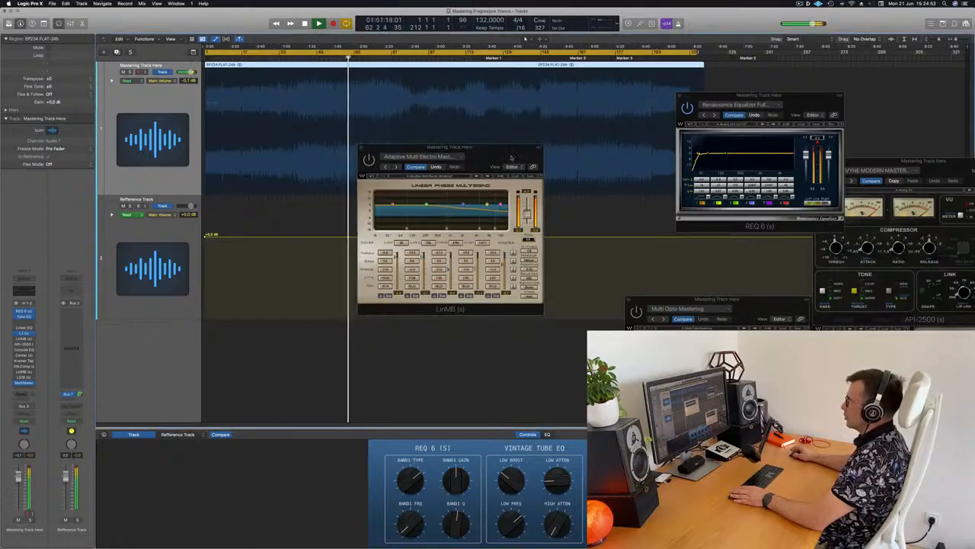
pyautogui.moveTo(506, 149); pyautogui.dragTo(504, 150)
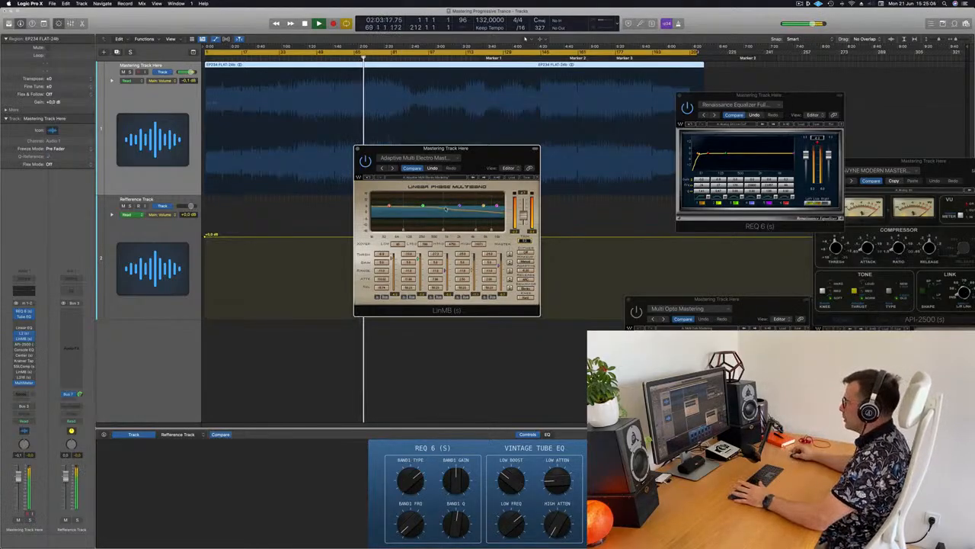
pyautogui.moveTo(490, 155); pyautogui.dragTo(480, 157)
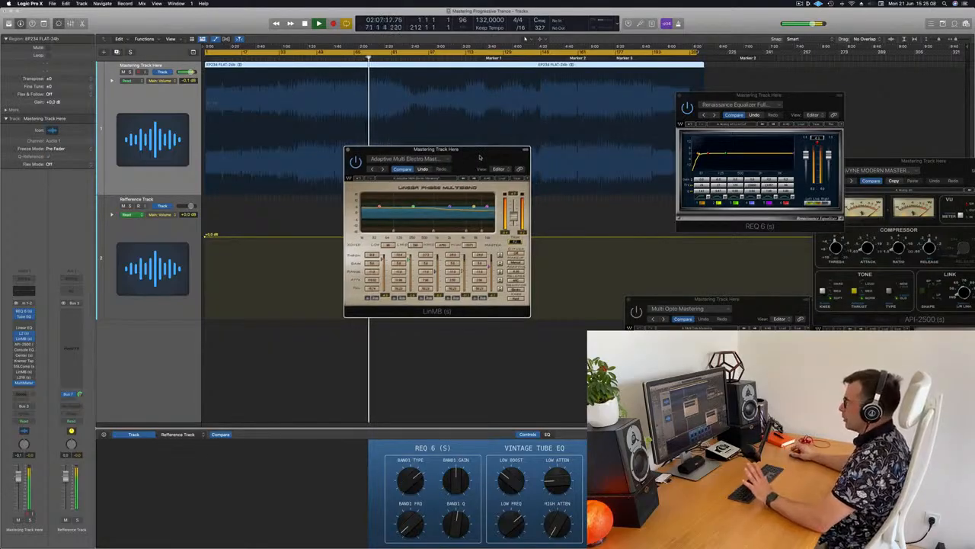
pyautogui.moveTo(480, 157); pyautogui.dragTo(506, 154)
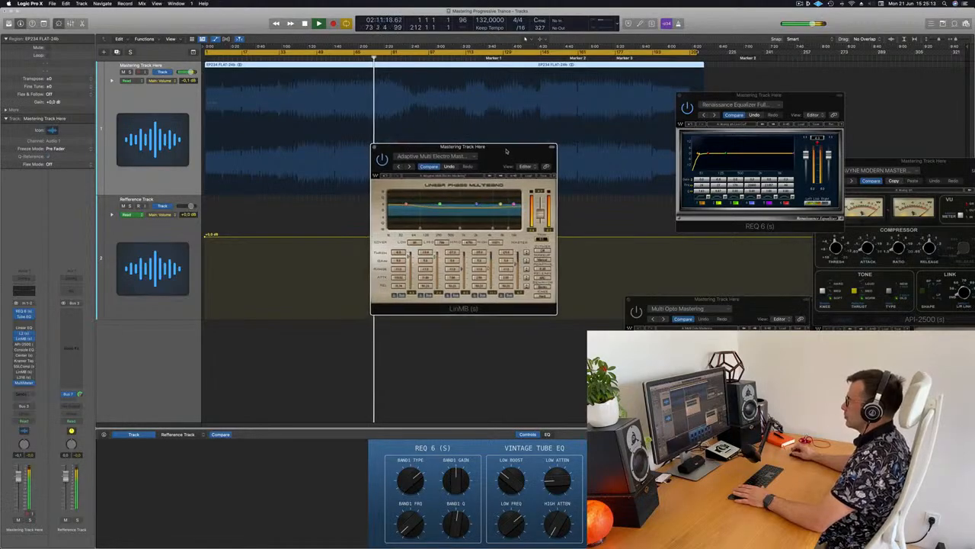
pyautogui.click(325, 58)
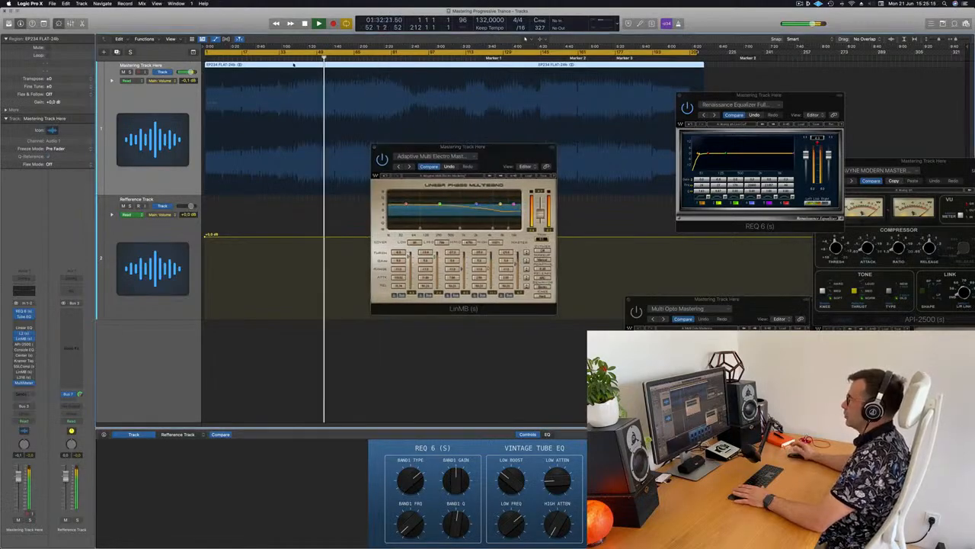
pyautogui.moveTo(506, 159); pyautogui.dragTo(502, 159)
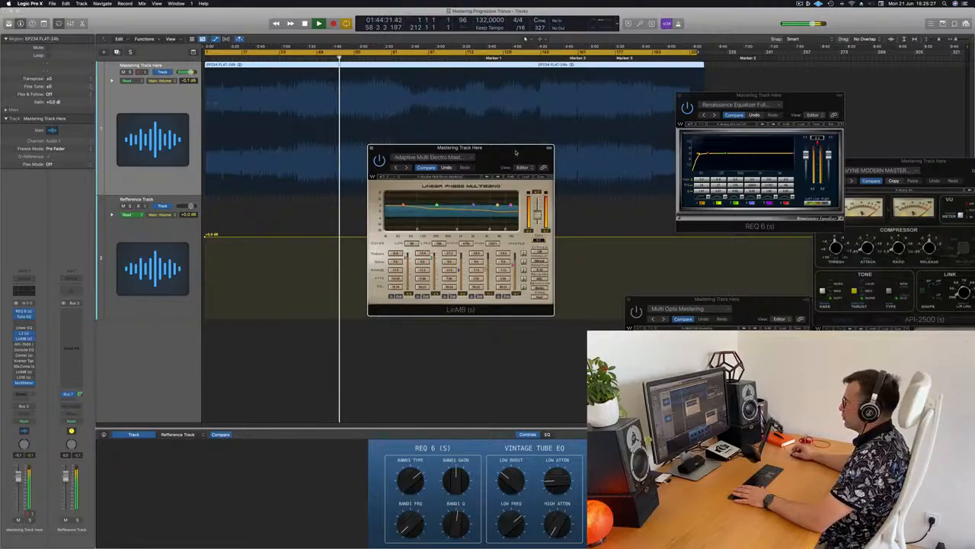
pyautogui.moveTo(515, 153); pyautogui.dragTo(530, 153)
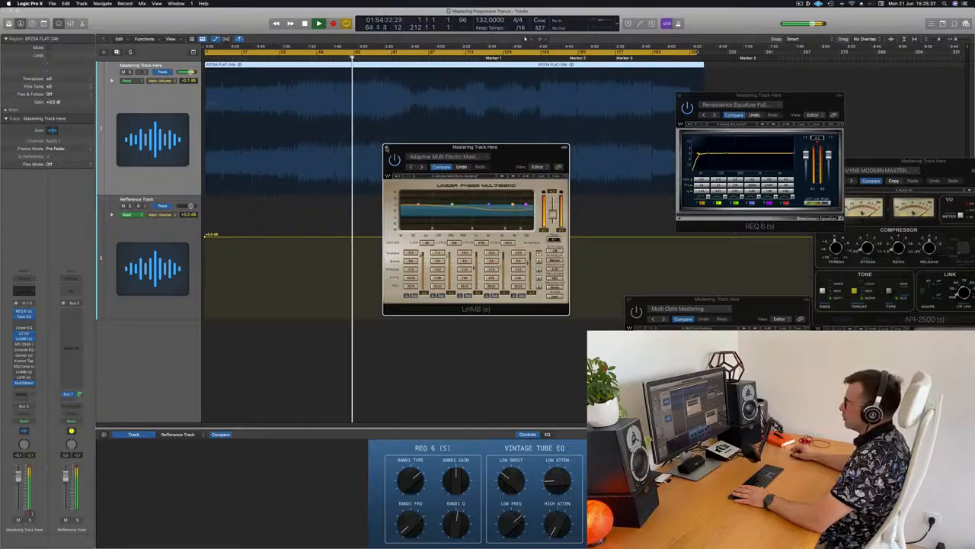
pyautogui.press('super+w')
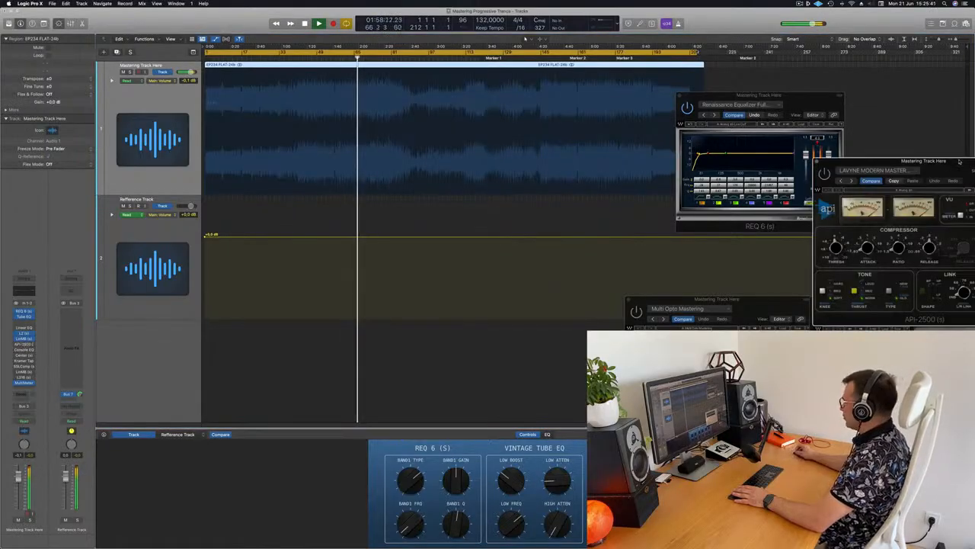
# Place the API-2500 compressor window over the middle of the arrangement and restart playback from the beginning of the track.
pyautogui.moveTo(959, 160); pyautogui.dragTo(552, 181)
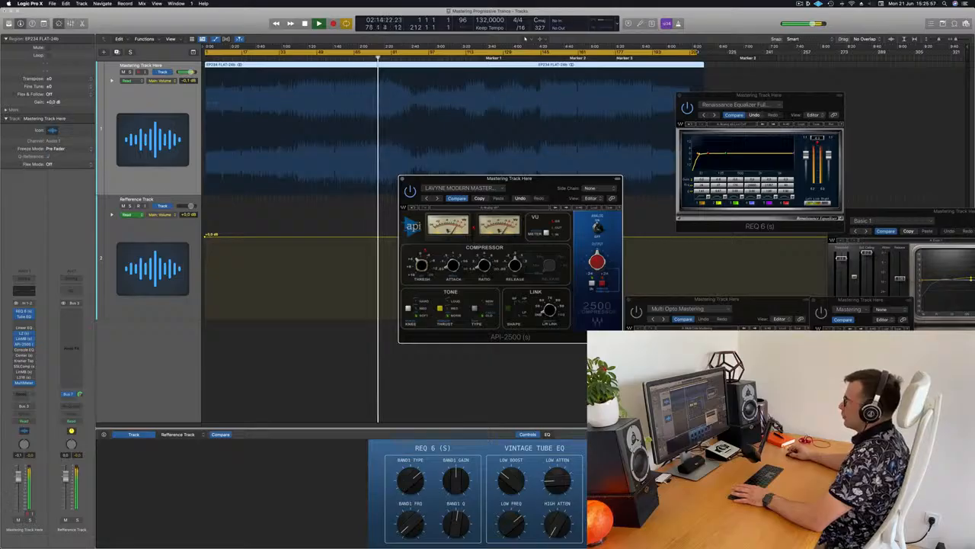
pyautogui.click(345, 57)
pyautogui.press('space')
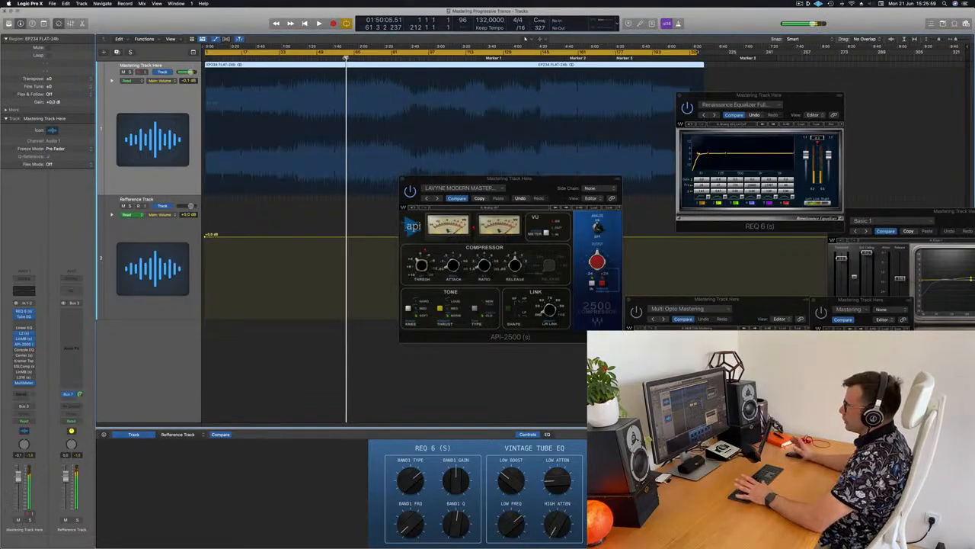
pyautogui.press('Return')
pyautogui.press('space')
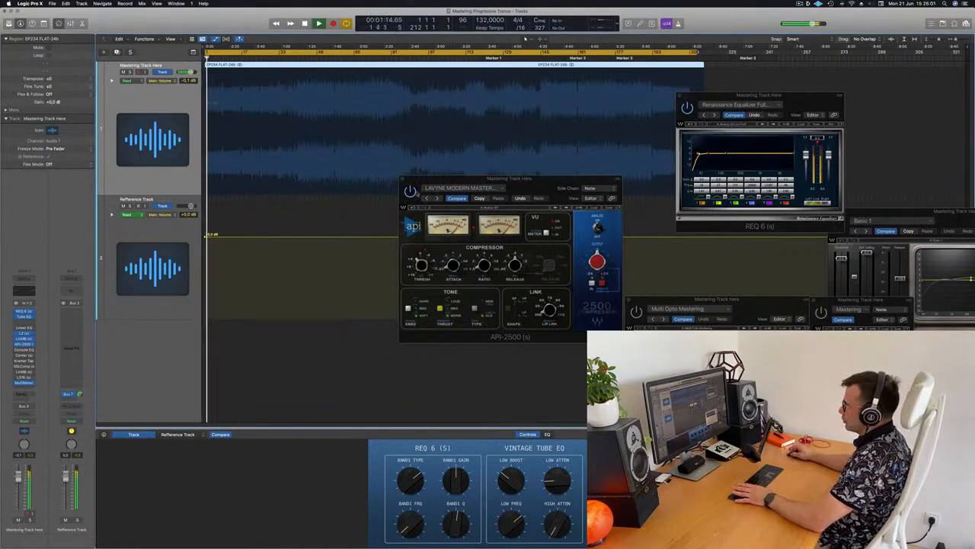
# Toggle the API-2500 compressor's bypass while auditioning the opening of the track, and close the plug-in window.
pyautogui.click(411, 191)
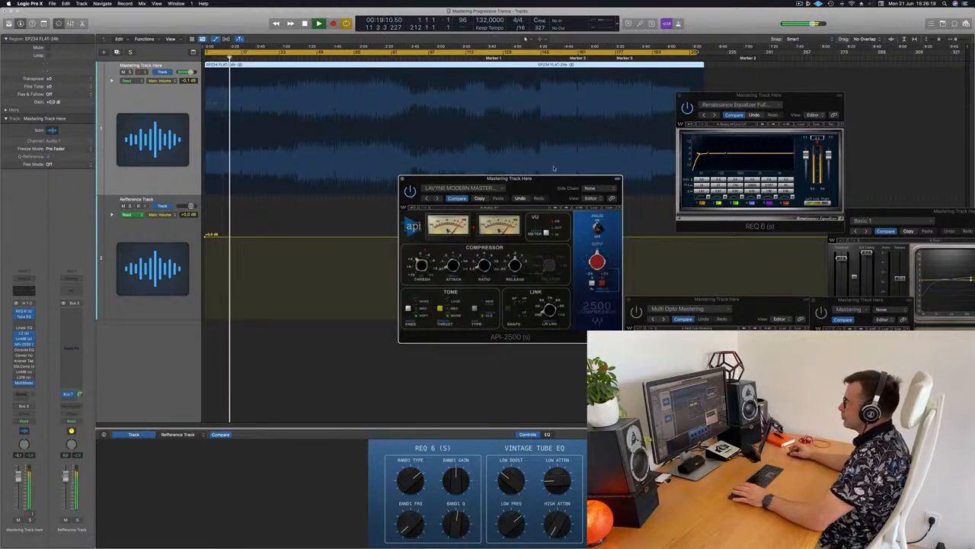
pyautogui.moveTo(510, 185); pyautogui.dragTo(475, 186)
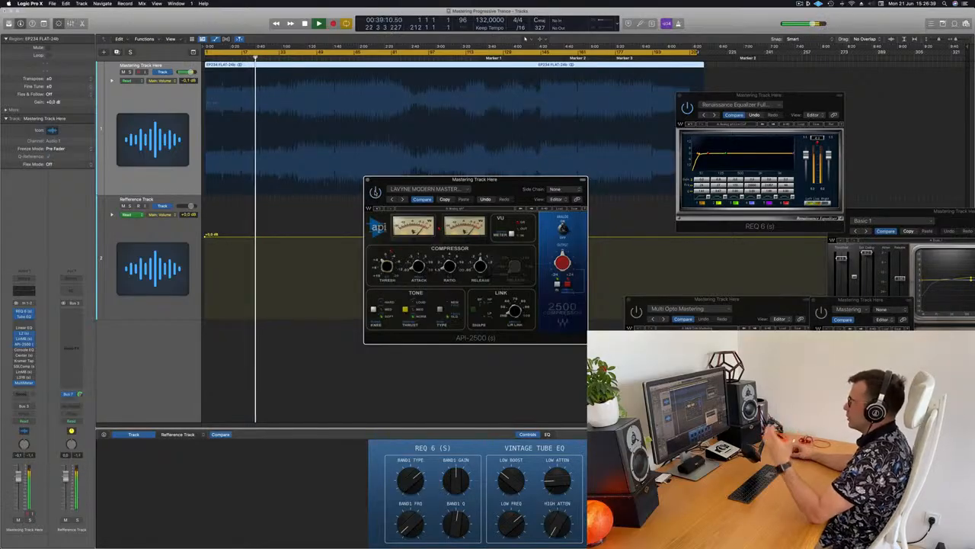
pyautogui.click(368, 180)
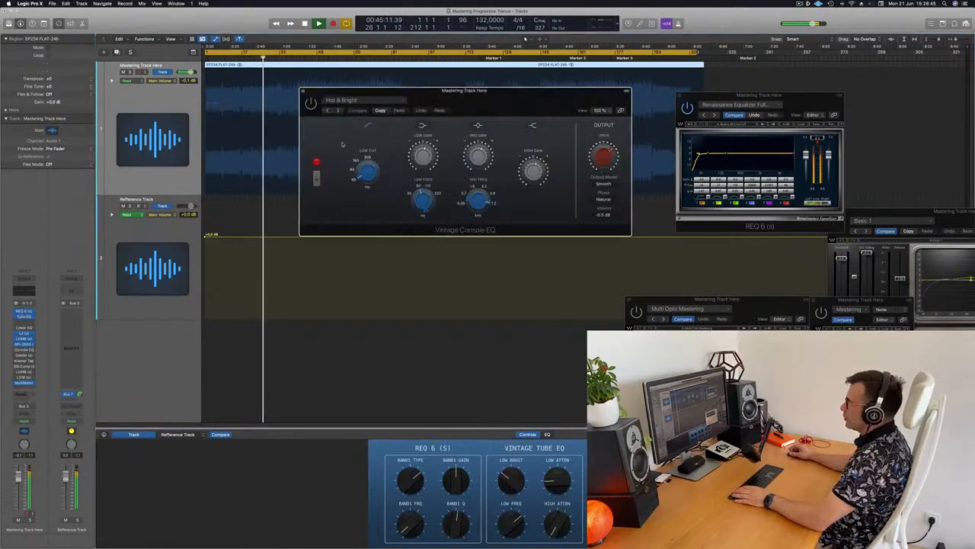
# Place the Vintage Console EQ window with the Hot & Bright preset over the lower middle of the arrangement.
pyautogui.moveTo(501, 99); pyautogui.dragTo(470, 183)
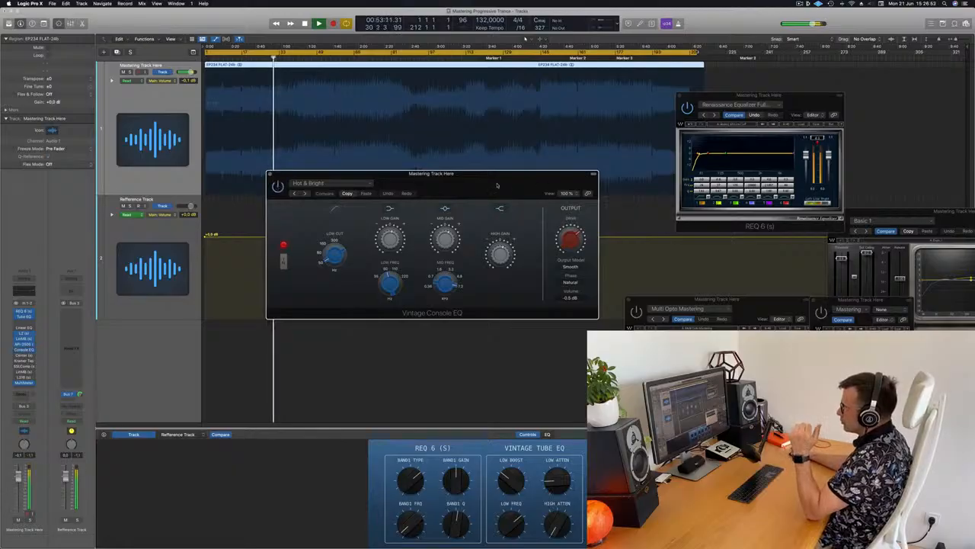
pyautogui.moveTo(461, 176); pyautogui.dragTo(502, 231)
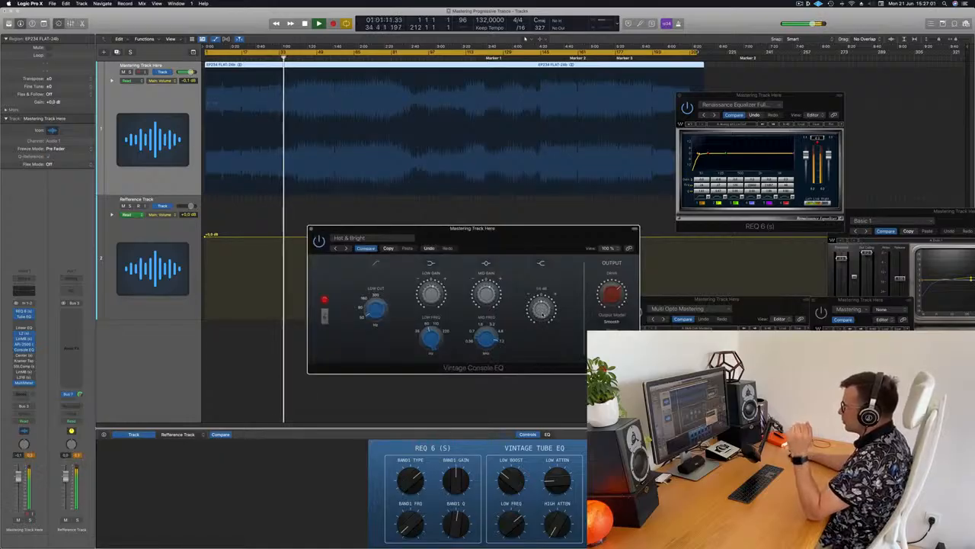
pyautogui.moveTo(503, 228); pyautogui.dragTo(499, 228)
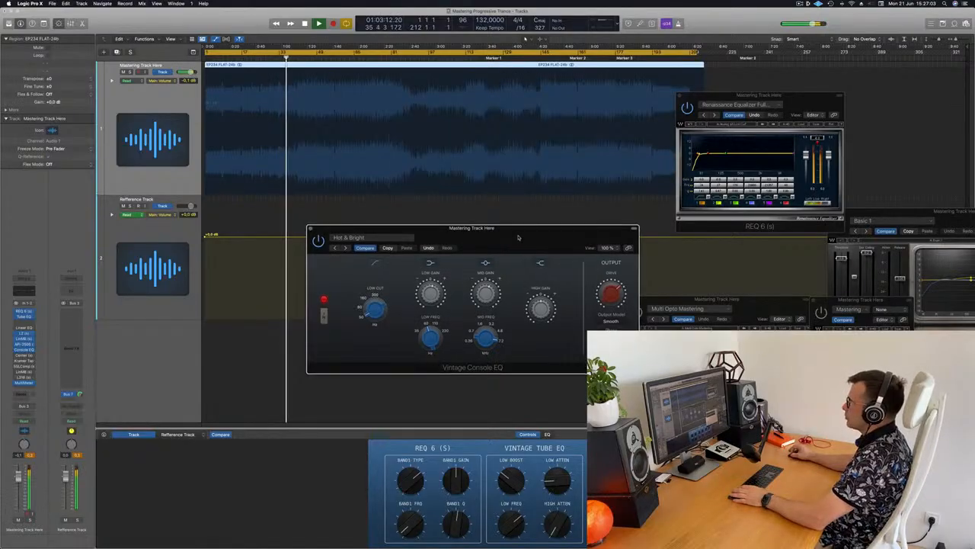
# Audition the track from about 0:15, switching the Vintage Console EQ off and on for comparison, and close its window.
pyautogui.press('space')
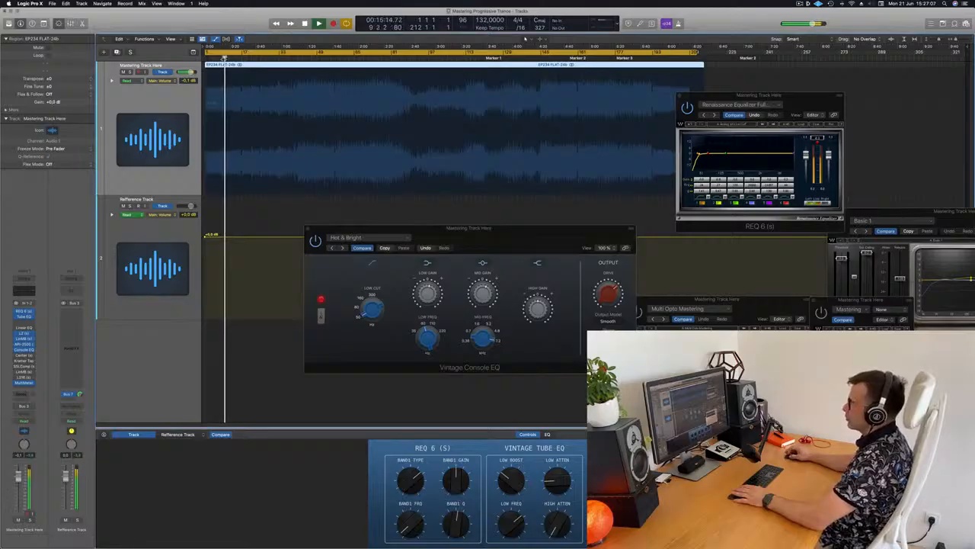
pyautogui.click(315, 245)
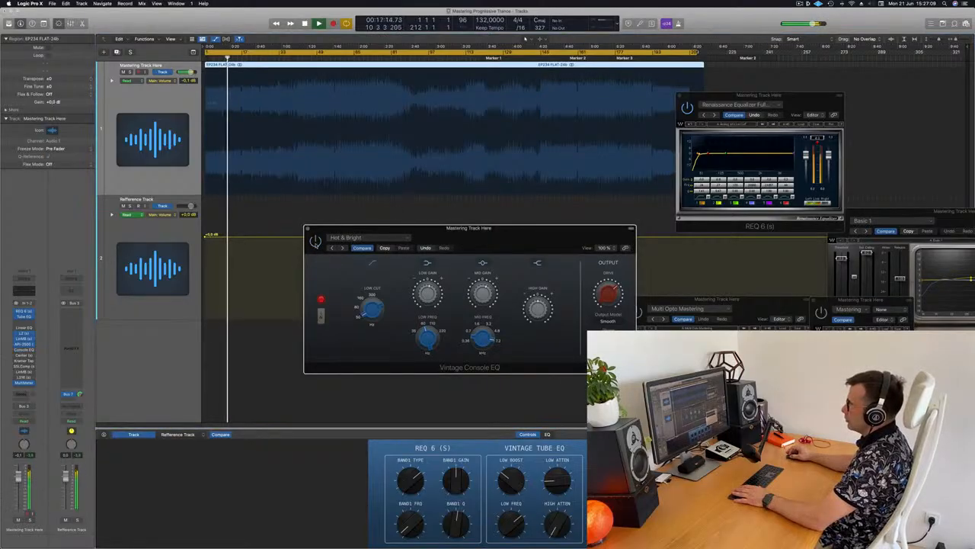
pyautogui.moveTo(516, 231); pyautogui.dragTo(523, 223)
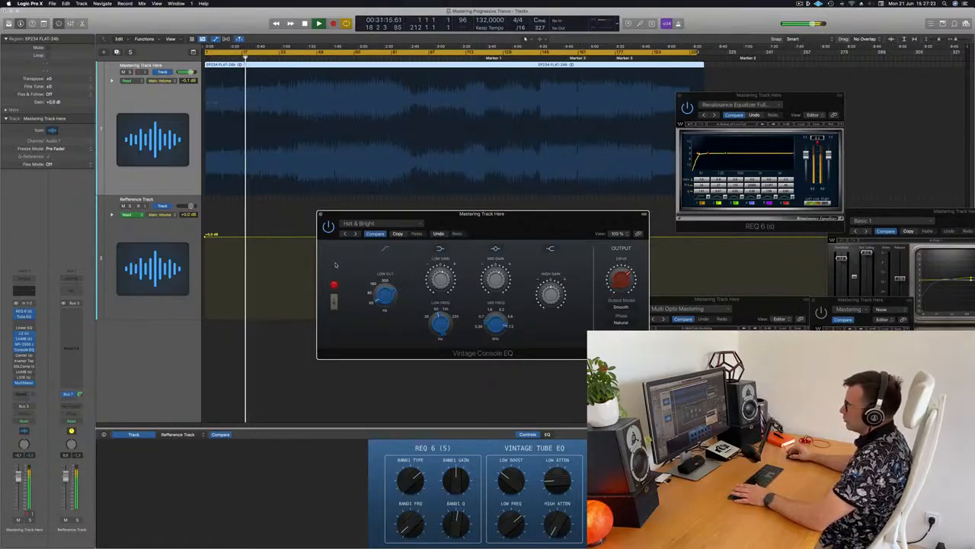
pyautogui.click(336, 303)
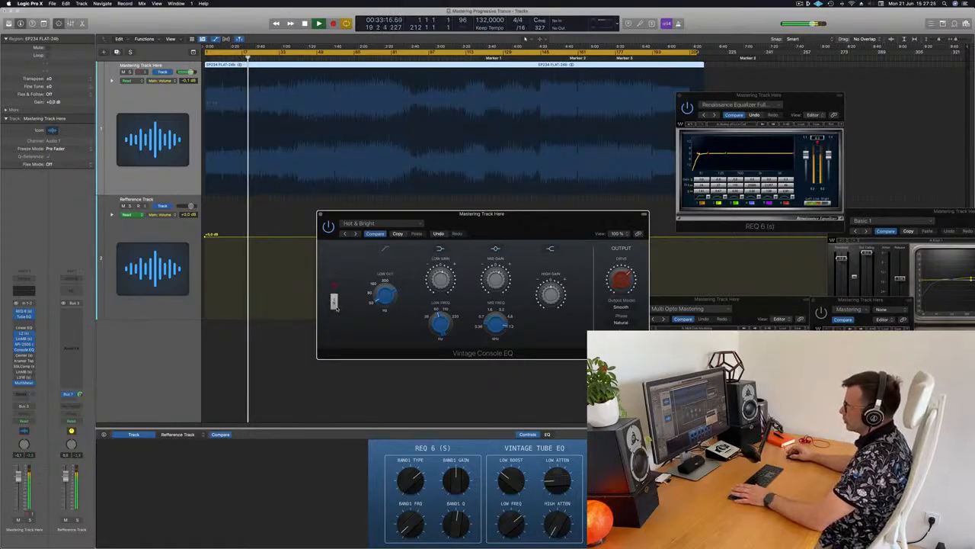
pyautogui.click(335, 303)
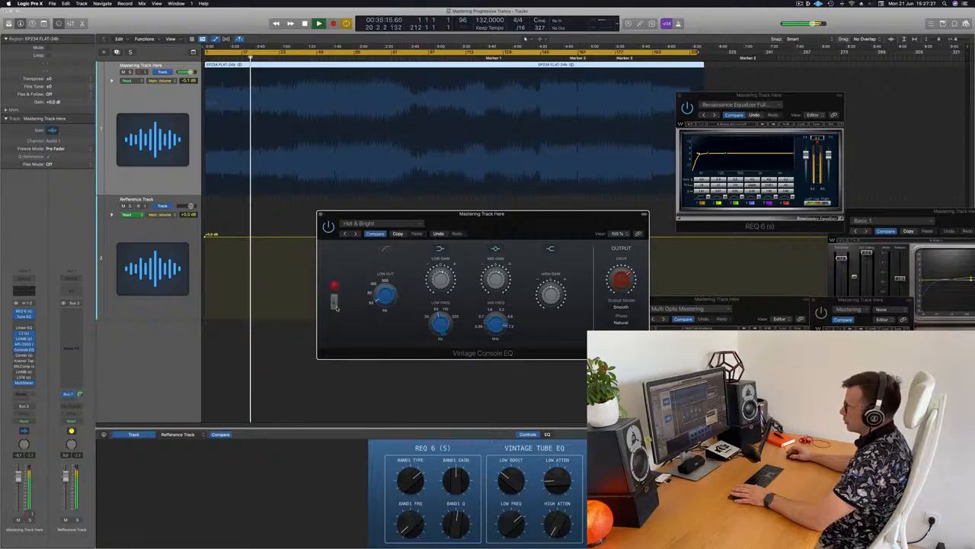
pyautogui.click(320, 216)
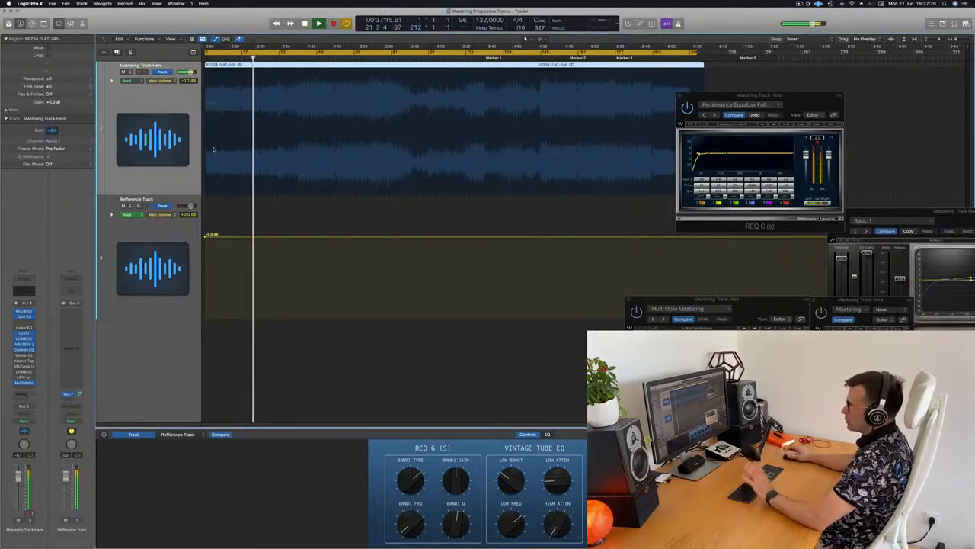
# Bring up the Center plug-in on the mastering track, place it over the arrangement and audition the track from about 1:41.
pyautogui.click(19, 355)
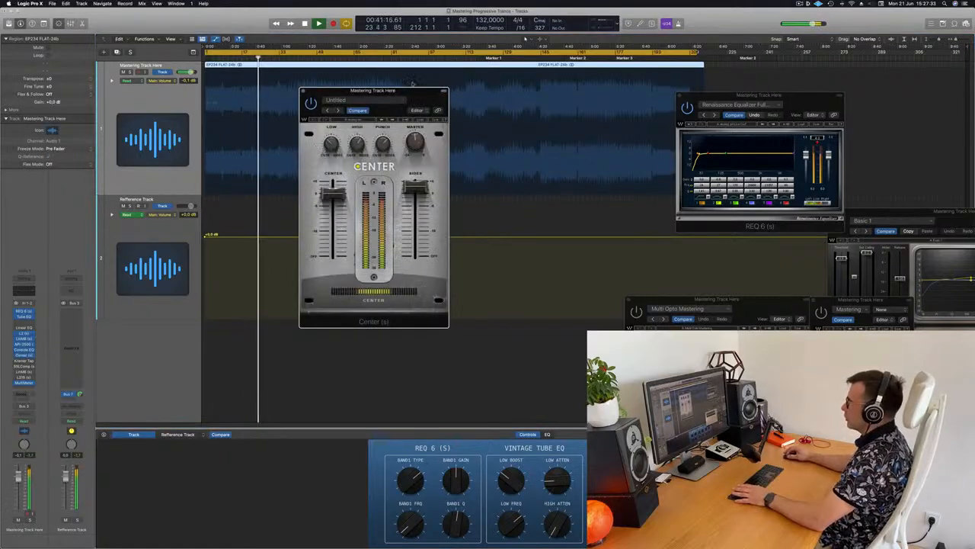
pyautogui.moveTo(403, 96); pyautogui.dragTo(444, 132)
pyautogui.press('Return')
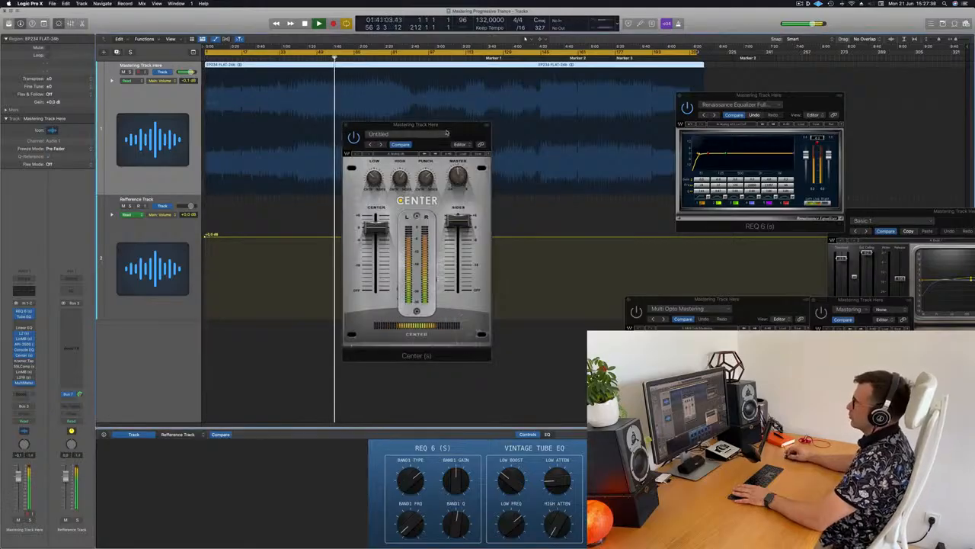
pyautogui.moveTo(474, 134); pyautogui.dragTo(499, 151)
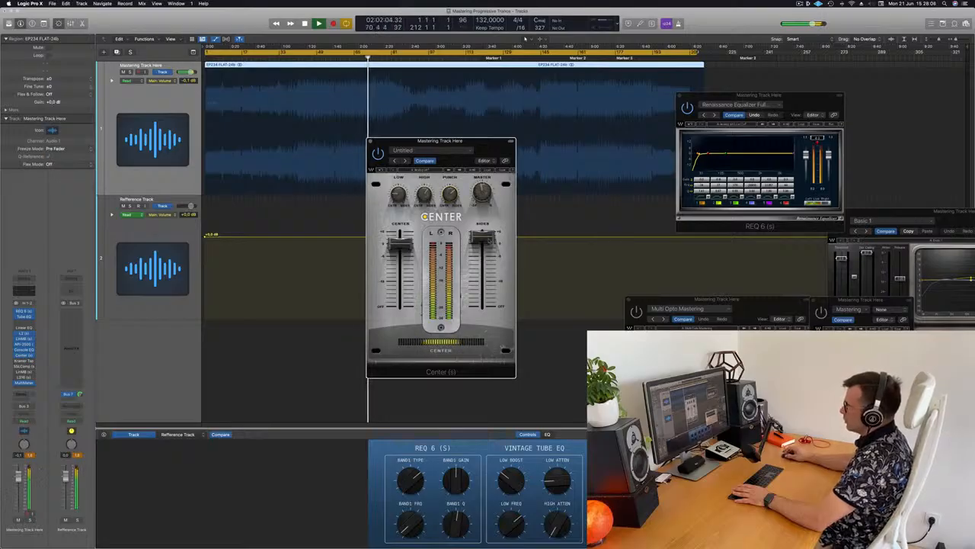
pyautogui.moveTo(491, 145); pyautogui.dragTo(576, 182)
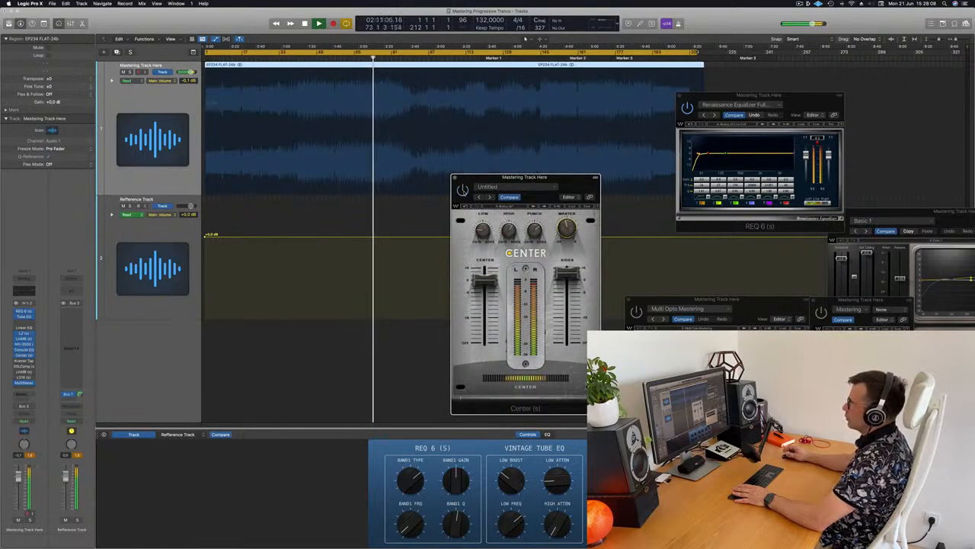
pyautogui.click(336, 58)
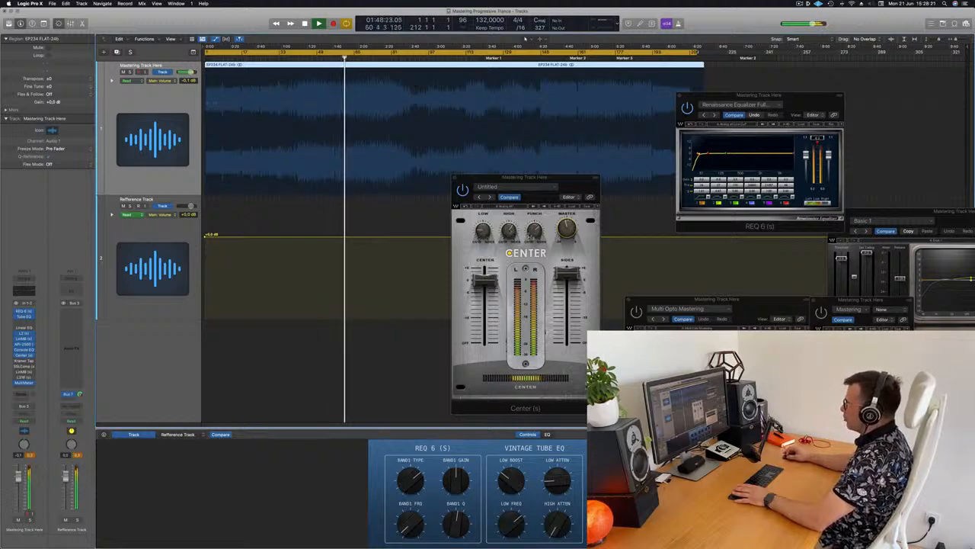
pyautogui.click(531, 386)
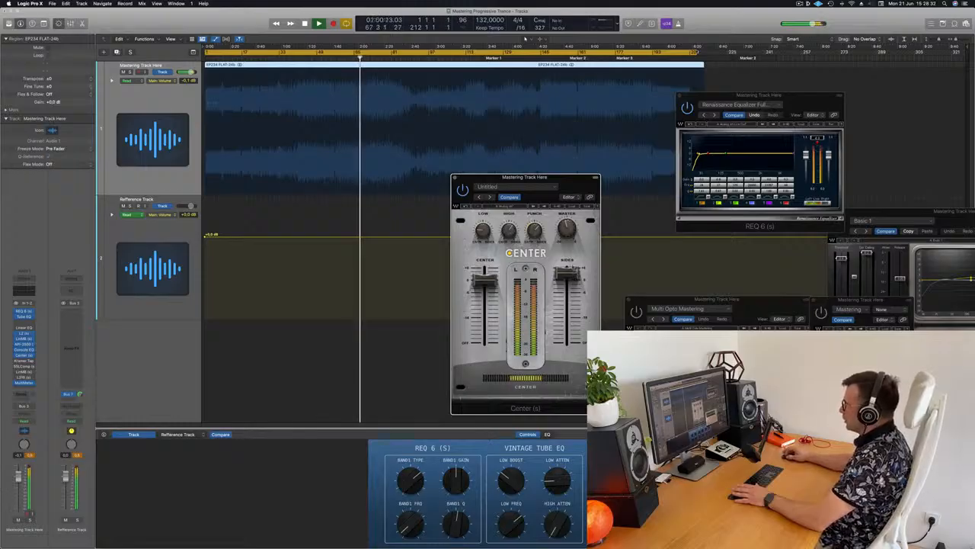
# Test Center's Sides fader by pulling it fully down and raising it back near the top, and close the plug-in window.
pyautogui.moveTo(567, 272); pyautogui.dragTo(567, 347)
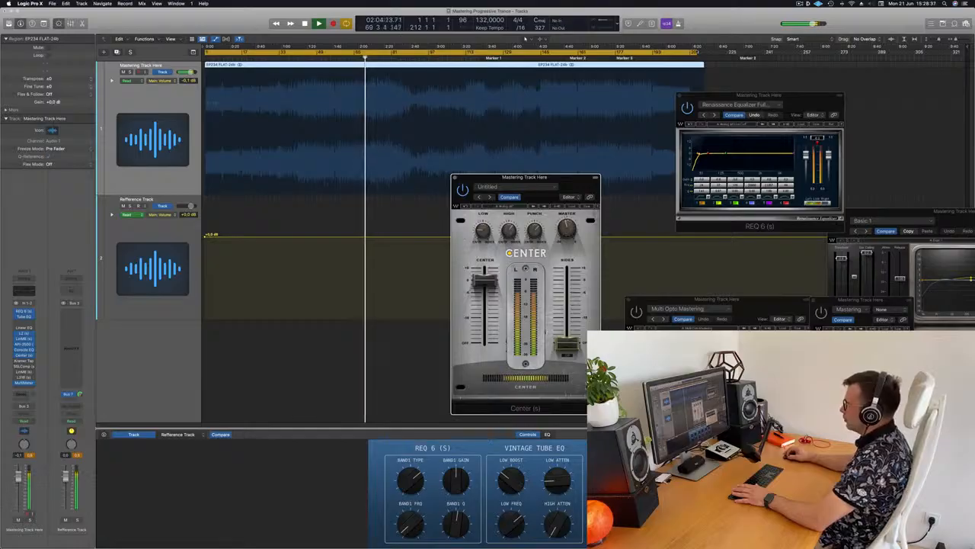
pyautogui.moveTo(567, 347); pyautogui.dragTo(567, 279)
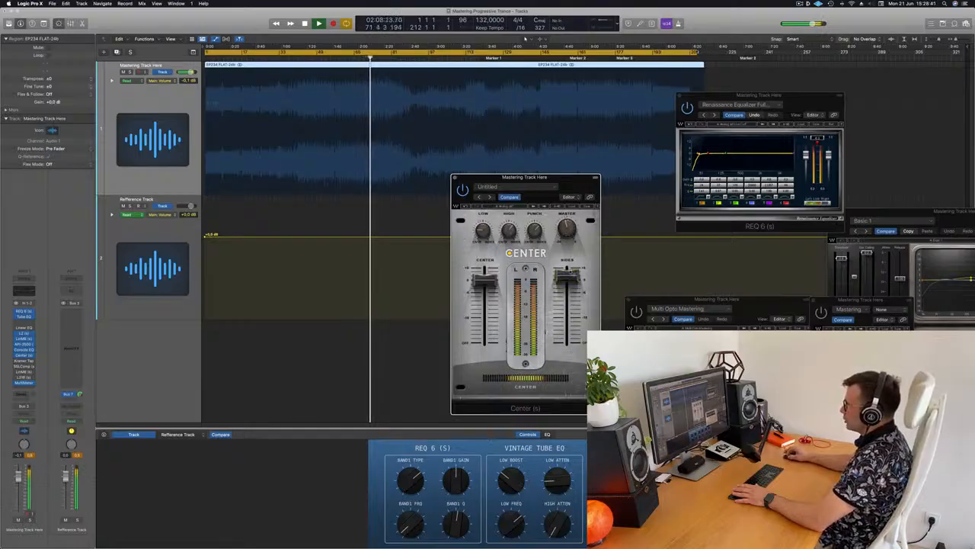
pyautogui.moveTo(567, 279); pyautogui.dragTo(567, 268)
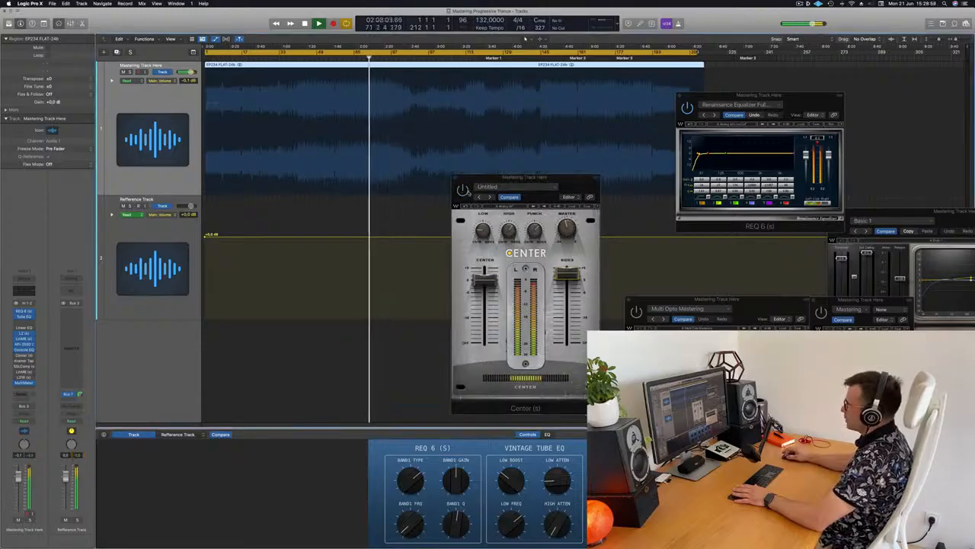
pyautogui.moveTo(574, 181); pyautogui.dragTo(584, 195)
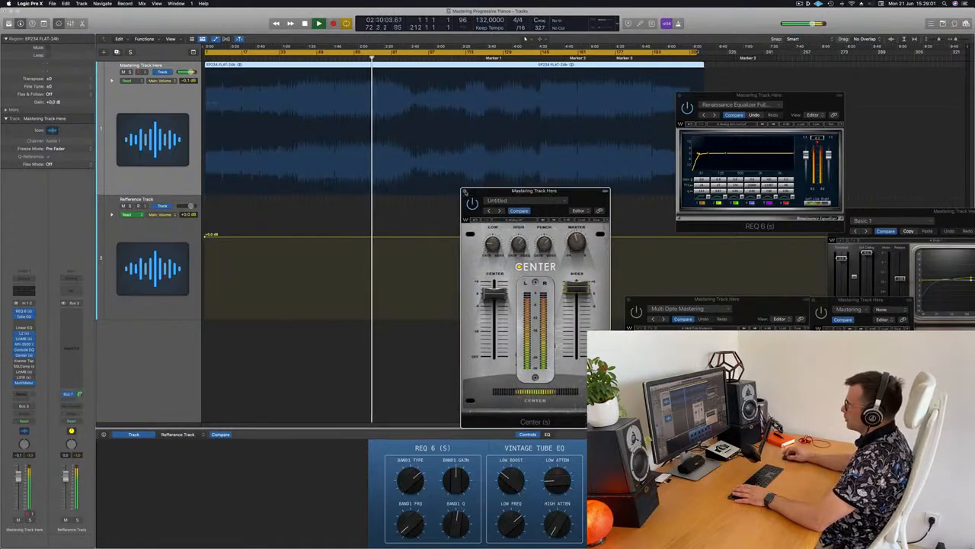
pyautogui.click(466, 191)
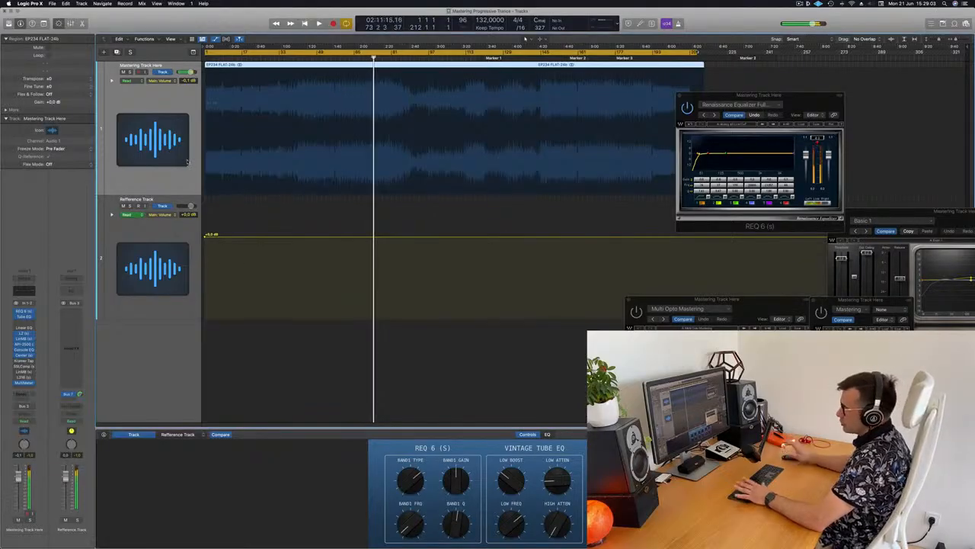
# Replay the track from the start, bring up the Kramer Tape and SSLComp plug-ins, and close the Kramer Tape window.
pyautogui.press('Return')
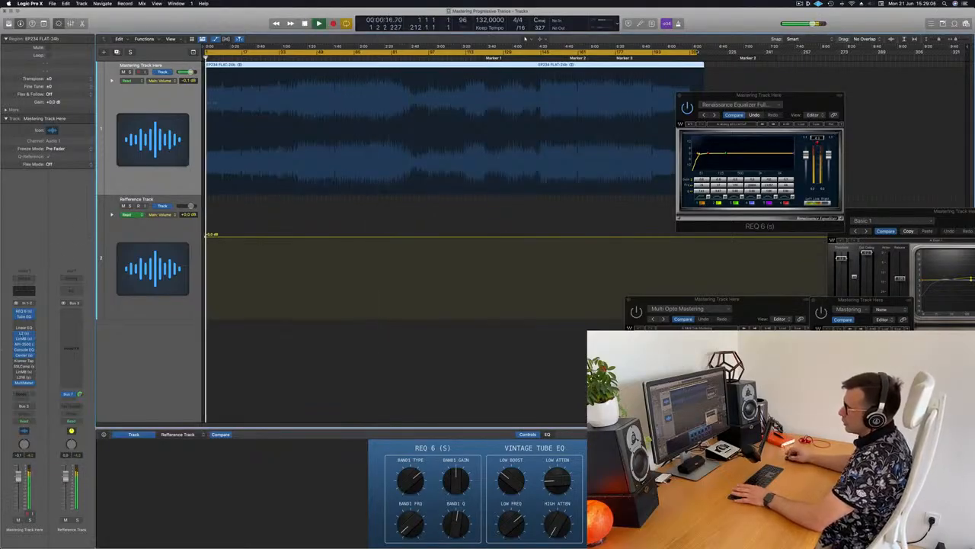
pyautogui.click(24, 362)
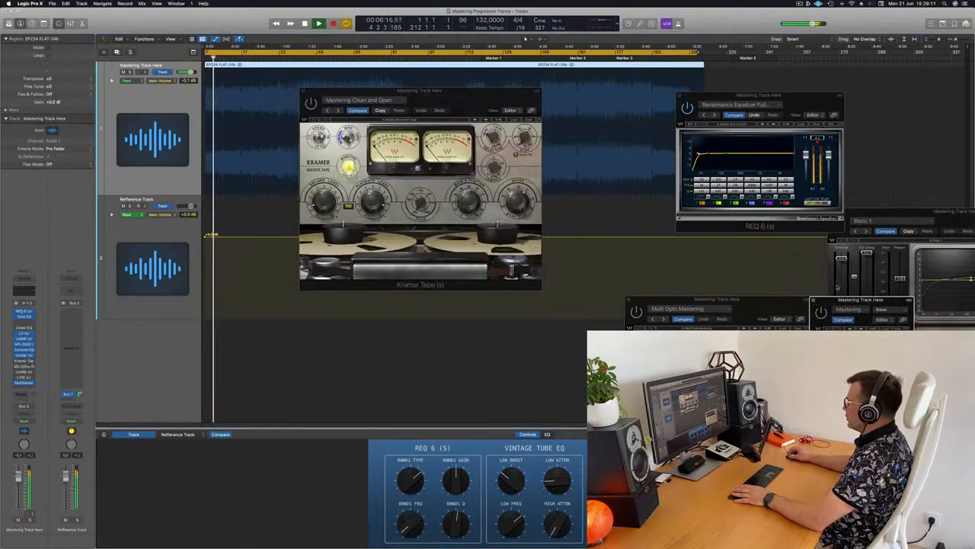
pyautogui.click(23, 366)
pyautogui.click(303, 90)
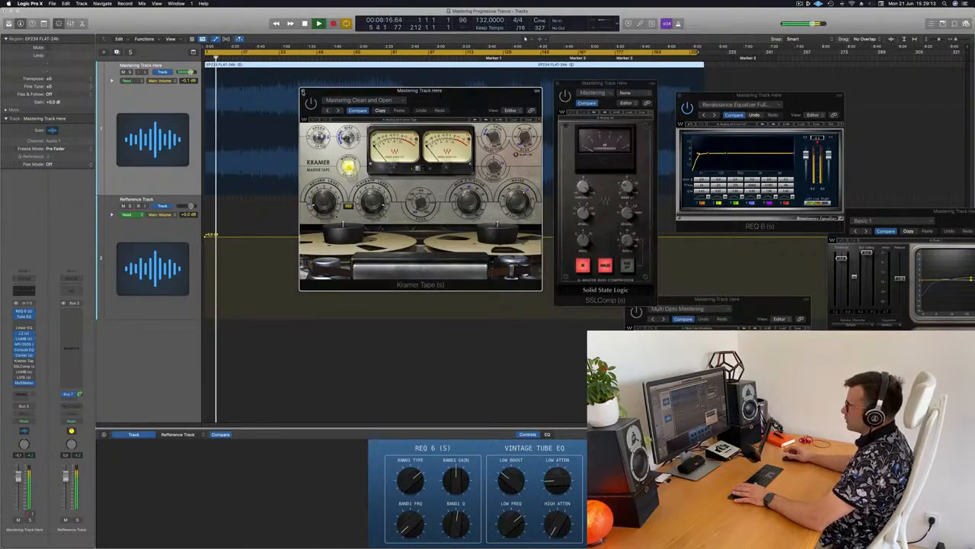
pyautogui.click(303, 91)
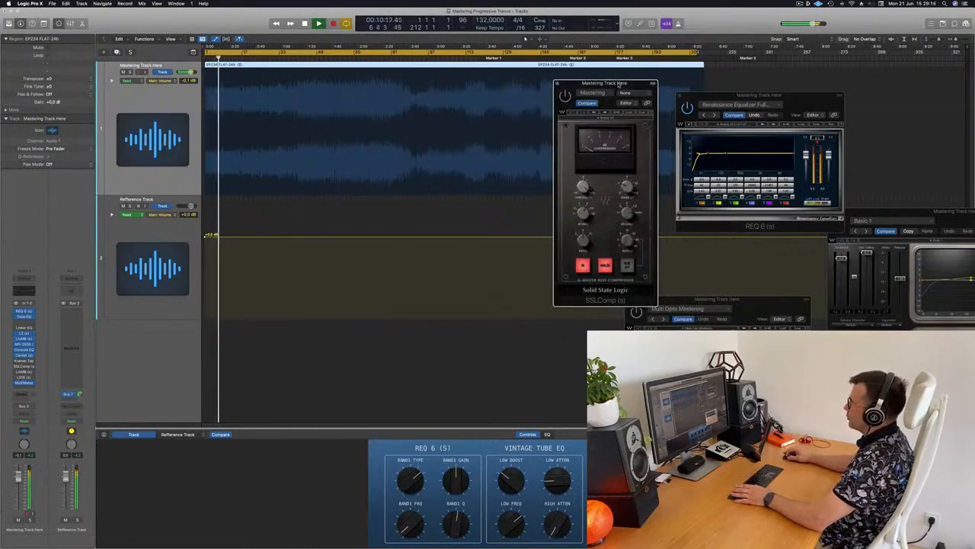
# Audition the track through the SSLComp bus compressor from about 1:42, move its window aside and bring the REQ 6 window forward.
pyautogui.moveTo(616, 84); pyautogui.dragTo(387, 162)
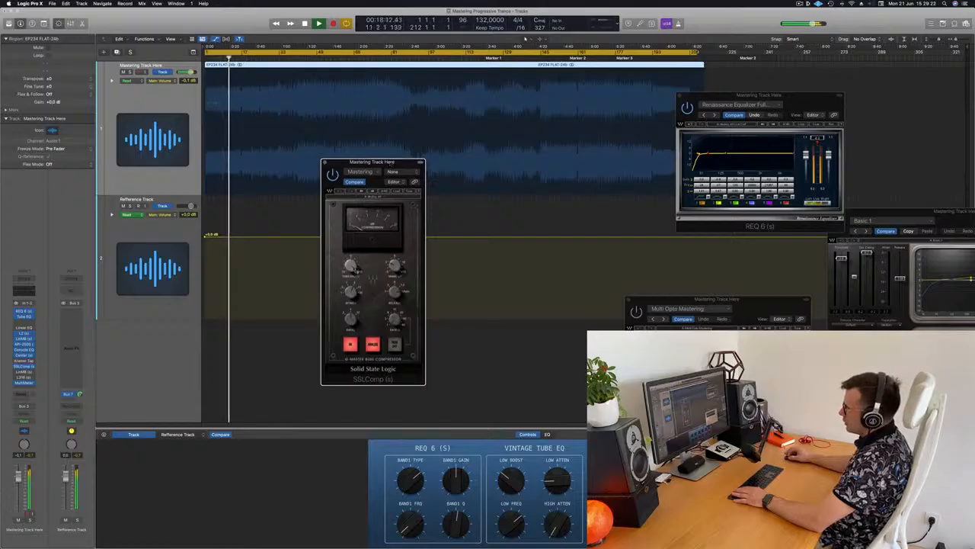
pyautogui.moveTo(351, 265)
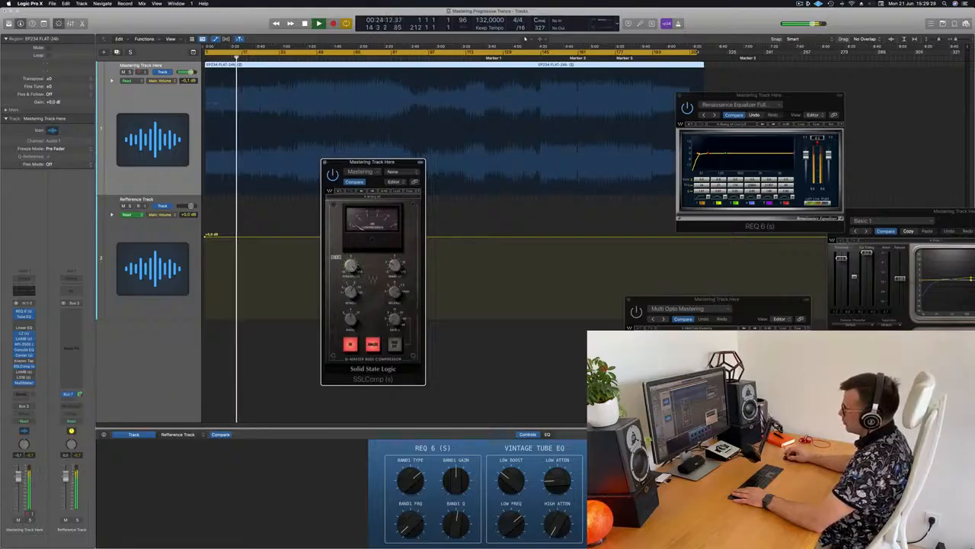
pyautogui.click(335, 55)
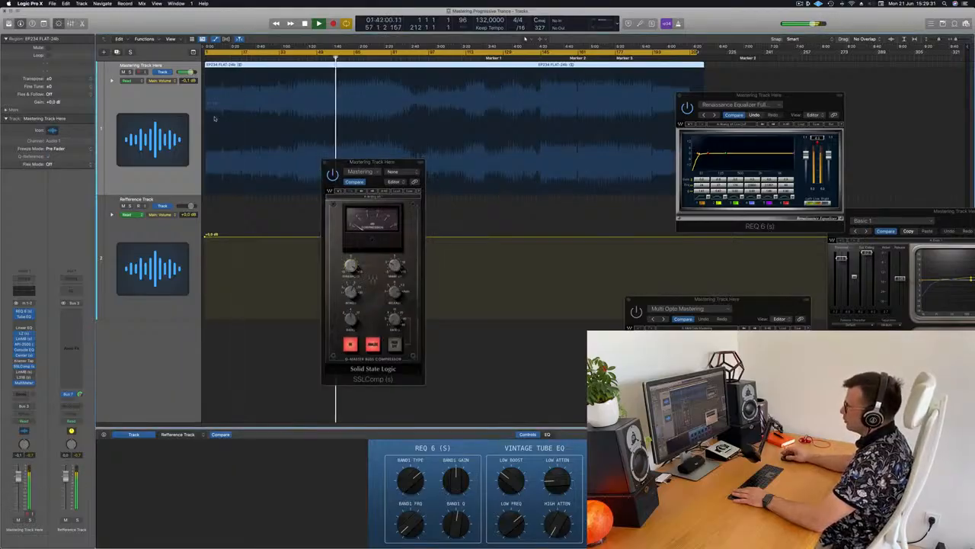
pyautogui.moveTo(373, 162); pyautogui.dragTo(593, 228)
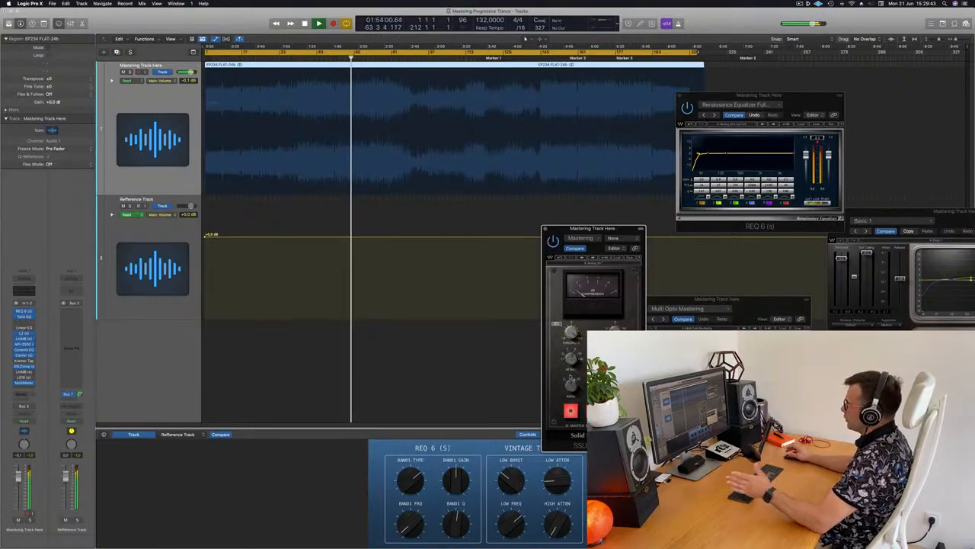
pyautogui.click(782, 98)
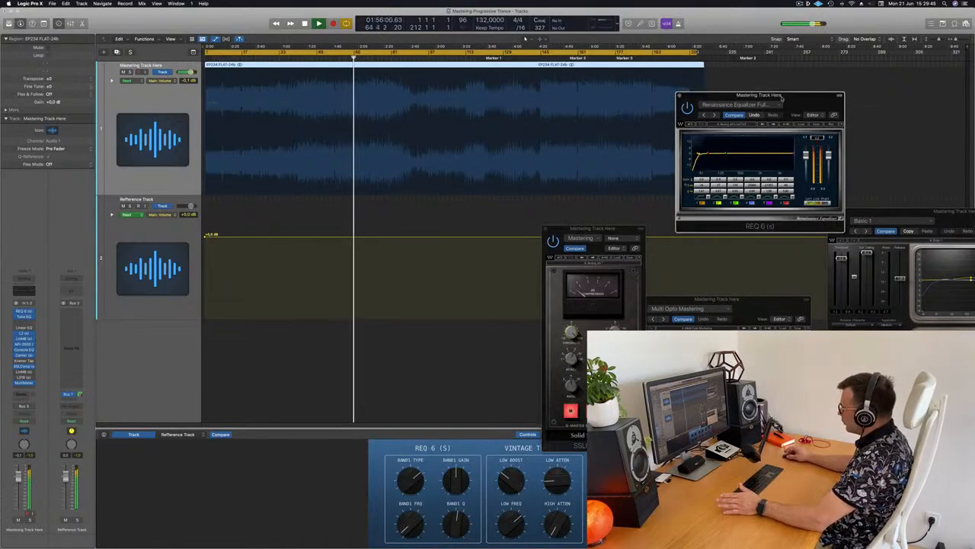
# Move the REQ 6 window aside, bring up the Multi Opto Mastering LinMB plug-in and place it over the reference track.
pyautogui.moveTo(793, 101); pyautogui.dragTo(803, 78)
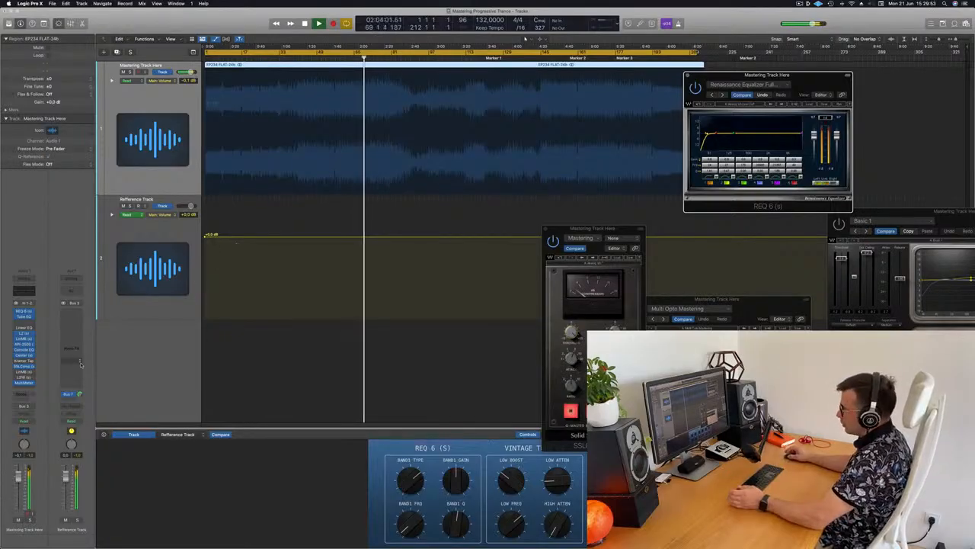
pyautogui.click(9, 373)
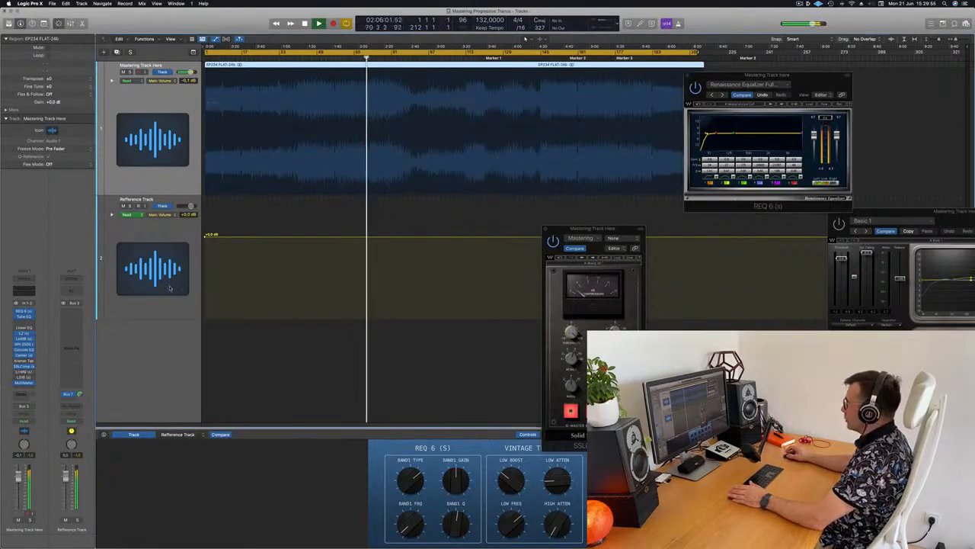
pyautogui.click(23, 372)
pyautogui.click(23, 372)
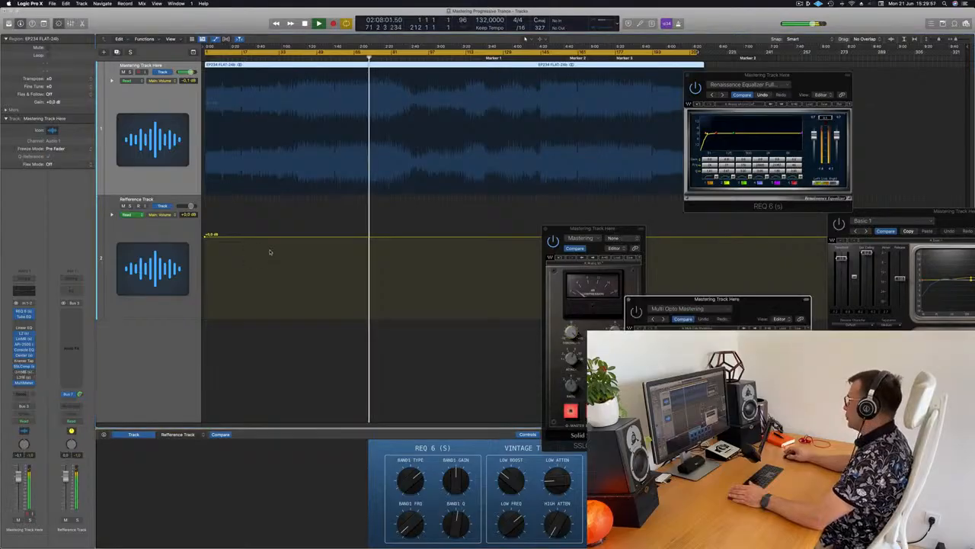
pyautogui.moveTo(426, 232); pyautogui.dragTo(410, 236)
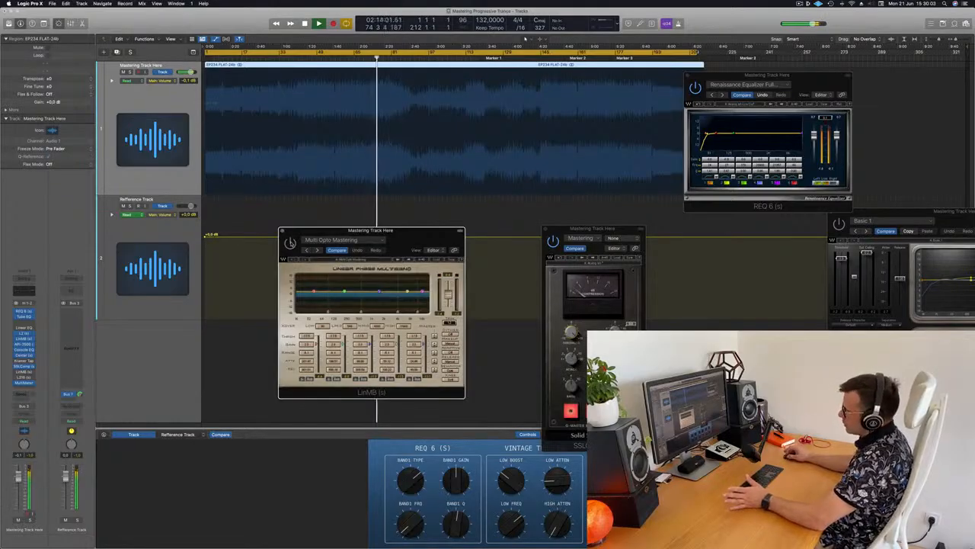
pyautogui.moveTo(419, 240)
pyautogui.mouseDown()
pyautogui.moveTo(394, 238)
pyautogui.moveTo(416, 239)
pyautogui.mouseUp()
# Audition the track through the LinMB from the start and from about 1:41, and close the plug-in window.
pyautogui.press('Return')
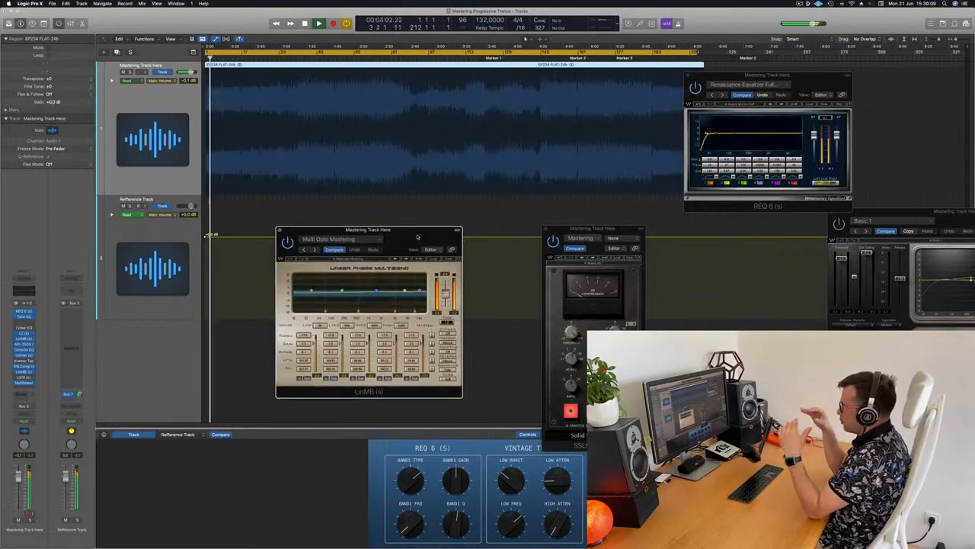
pyautogui.click(335, 58)
pyautogui.moveTo(339, 231); pyautogui.dragTo(343, 229)
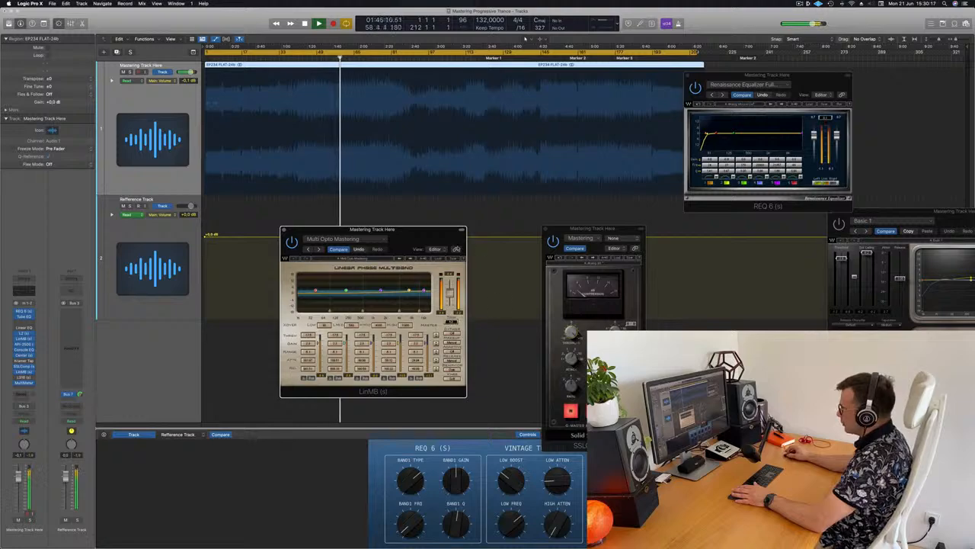
pyautogui.moveTo(358, 230); pyautogui.dragTo(375, 229)
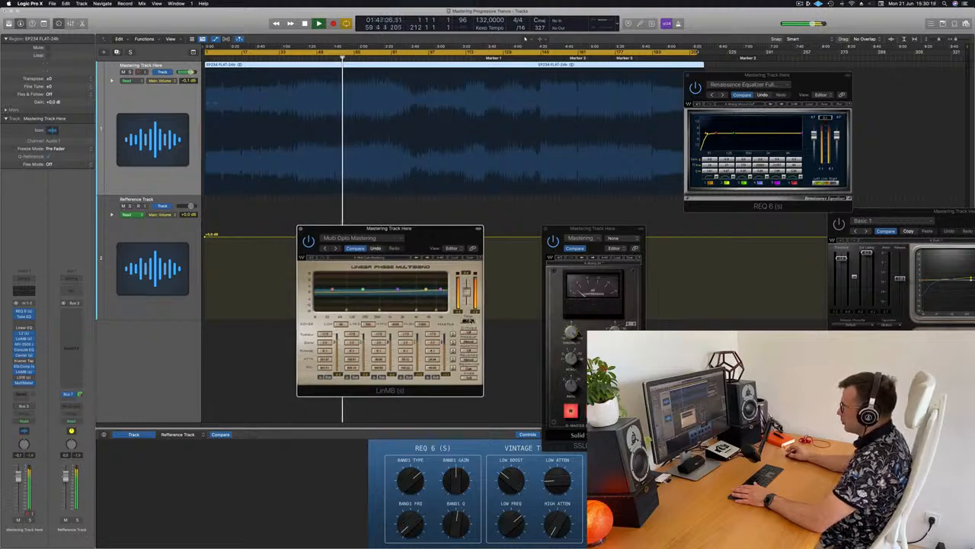
pyautogui.moveTo(472, 228); pyautogui.dragTo(527, 217)
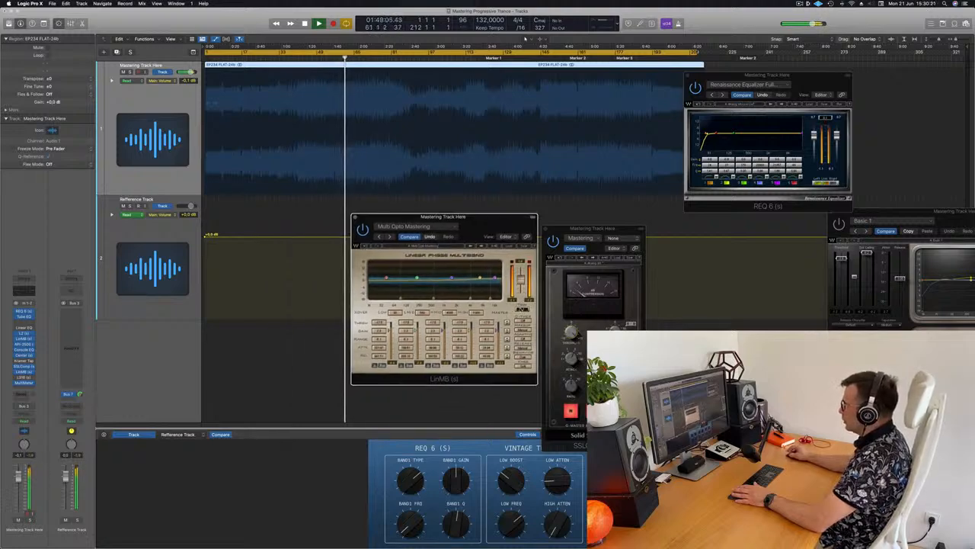
pyautogui.moveTo(448, 217); pyautogui.dragTo(461, 214)
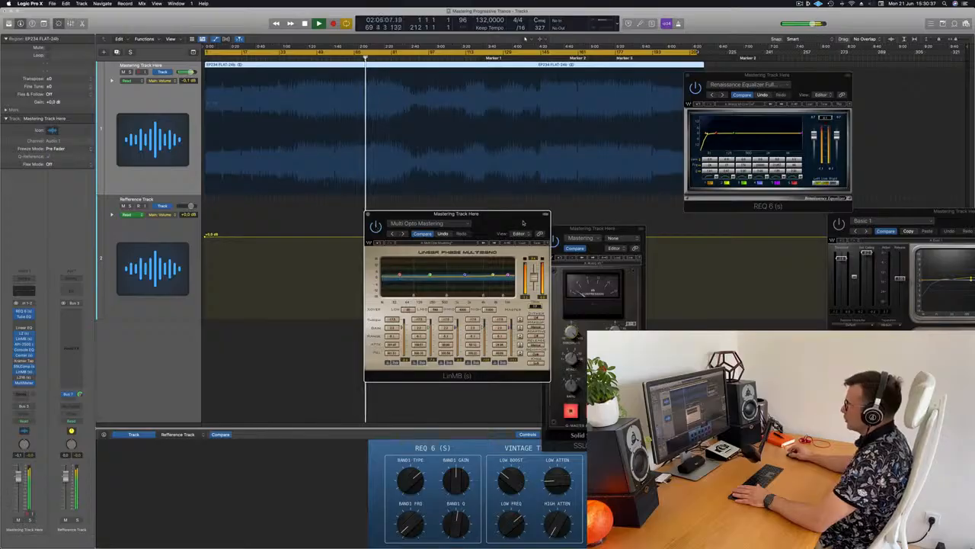
pyautogui.moveTo(395, 214); pyautogui.dragTo(384, 214)
pyautogui.click(356, 214)
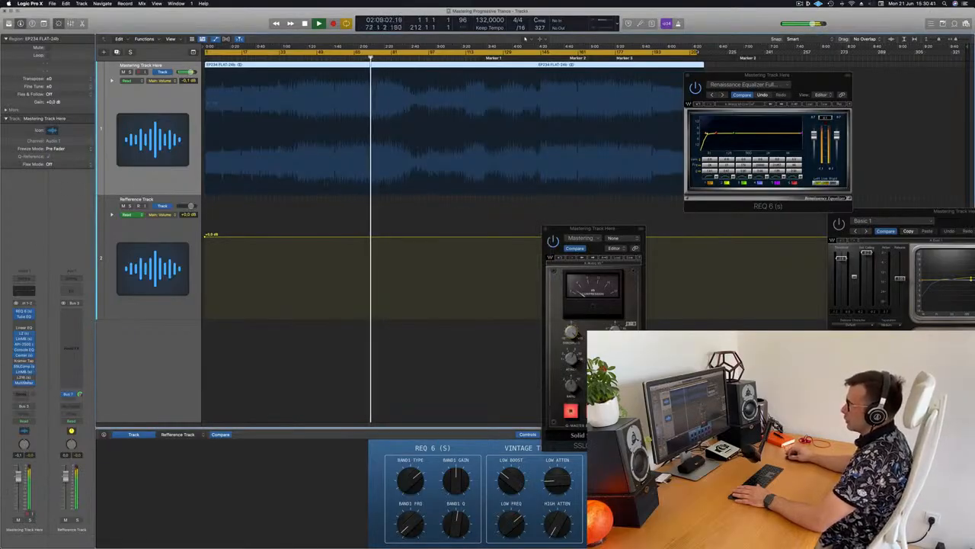
# Bring up the L316 limiter over the arrangement and switch it on while replaying the track from about 1:37.
pyautogui.click(23, 378)
pyautogui.click(23, 378)
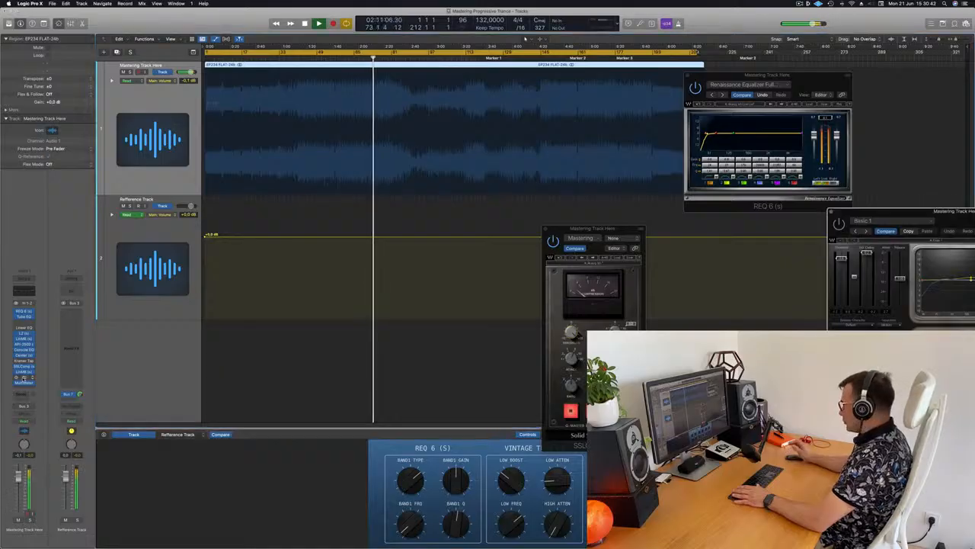
pyautogui.moveTo(944, 211); pyautogui.dragTo(491, 183)
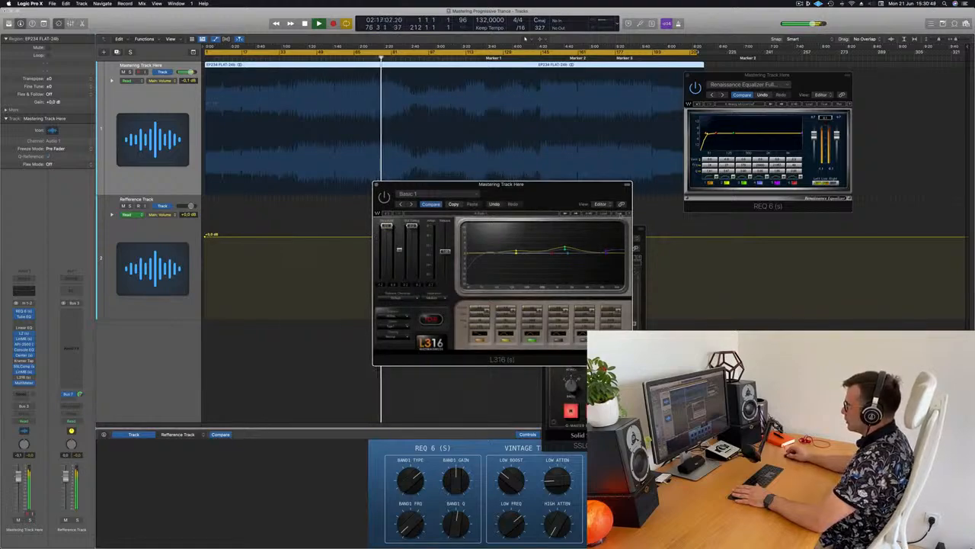
pyautogui.moveTo(511, 186); pyautogui.dragTo(482, 262)
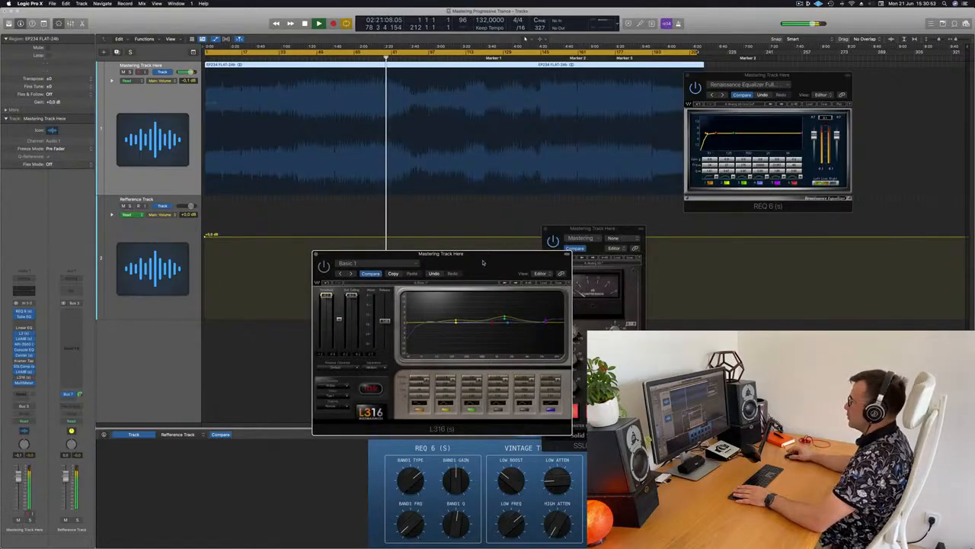
pyautogui.moveTo(483, 262); pyautogui.dragTo(563, 212)
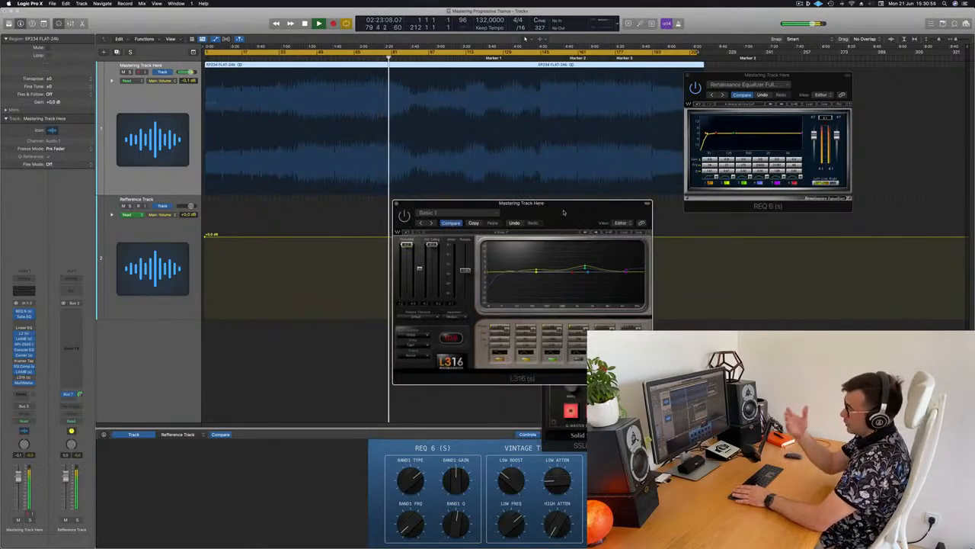
pyautogui.moveTo(564, 213); pyautogui.dragTo(555, 216)
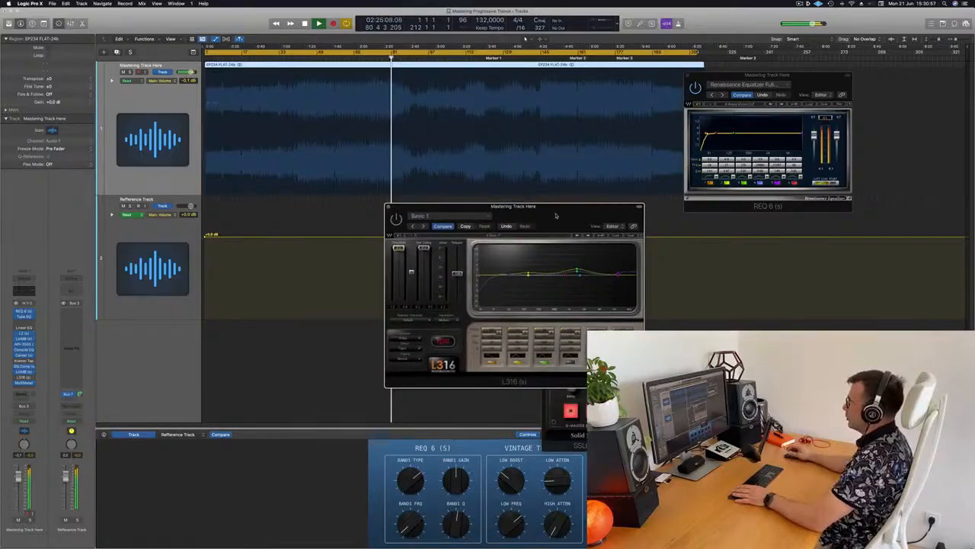
pyautogui.click(329, 58)
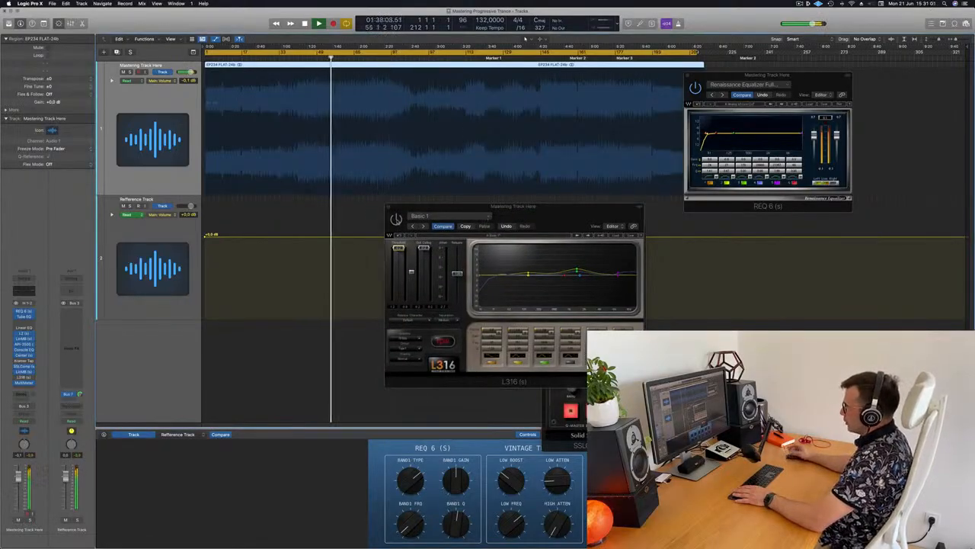
pyautogui.click(398, 223)
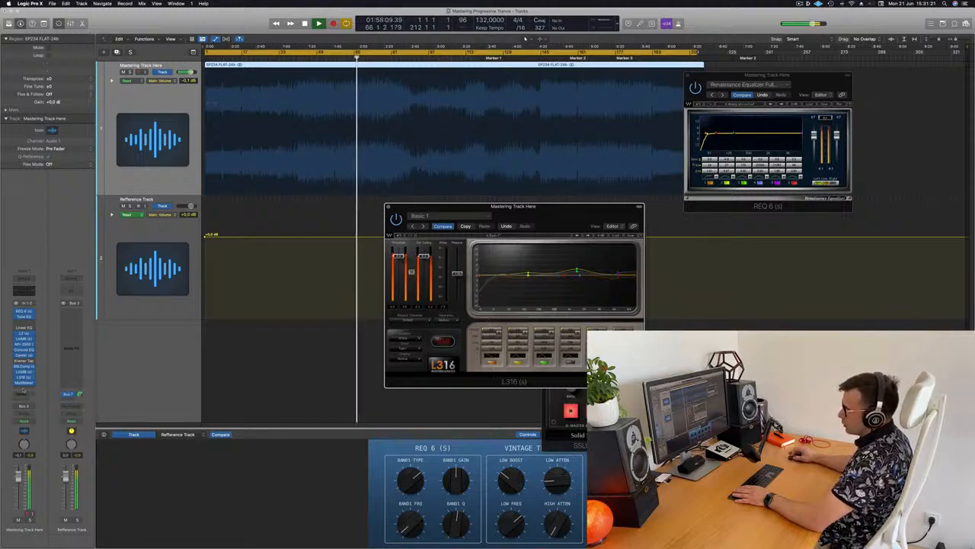
# Bring up the MultiMeter analyzer and arrange its window and the L316 window so both meters can be watched during playback.
pyautogui.click(25, 384)
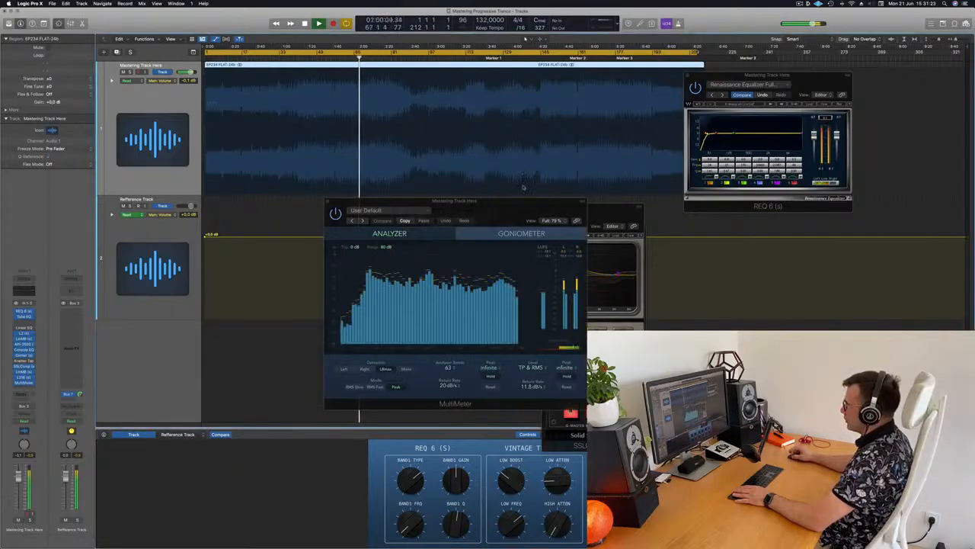
pyautogui.moveTo(524, 204); pyautogui.dragTo(827, 40)
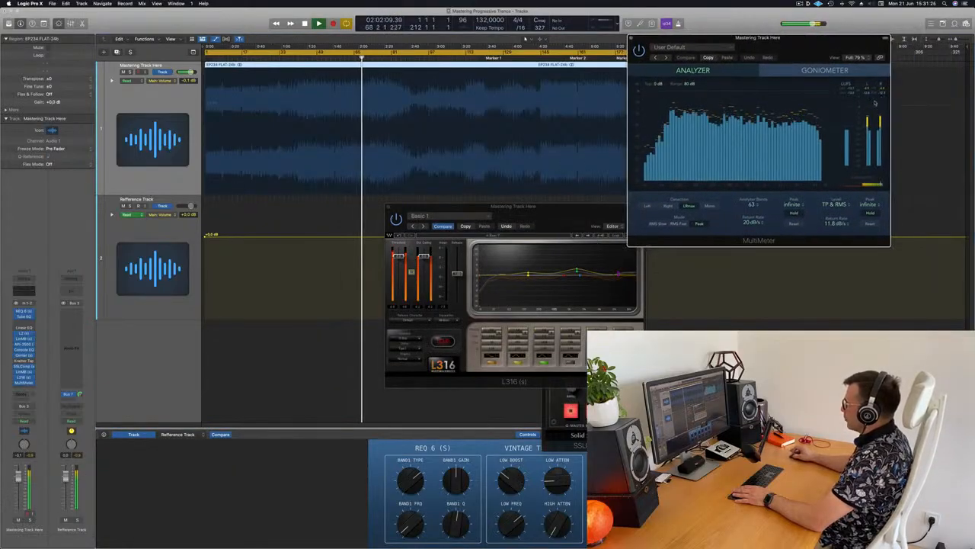
pyautogui.moveTo(487, 205); pyautogui.dragTo(425, 195)
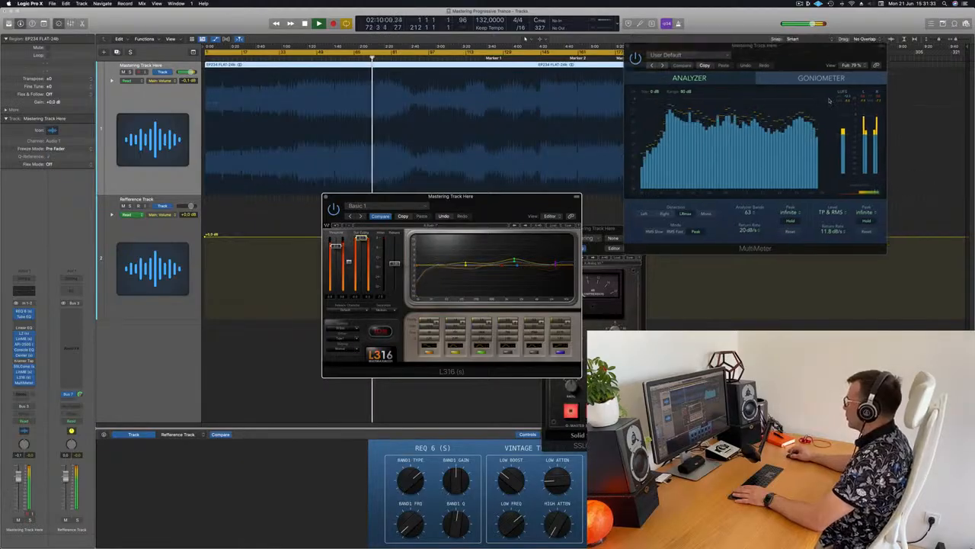
pyautogui.moveTo(819, 47); pyautogui.dragTo(841, 72)
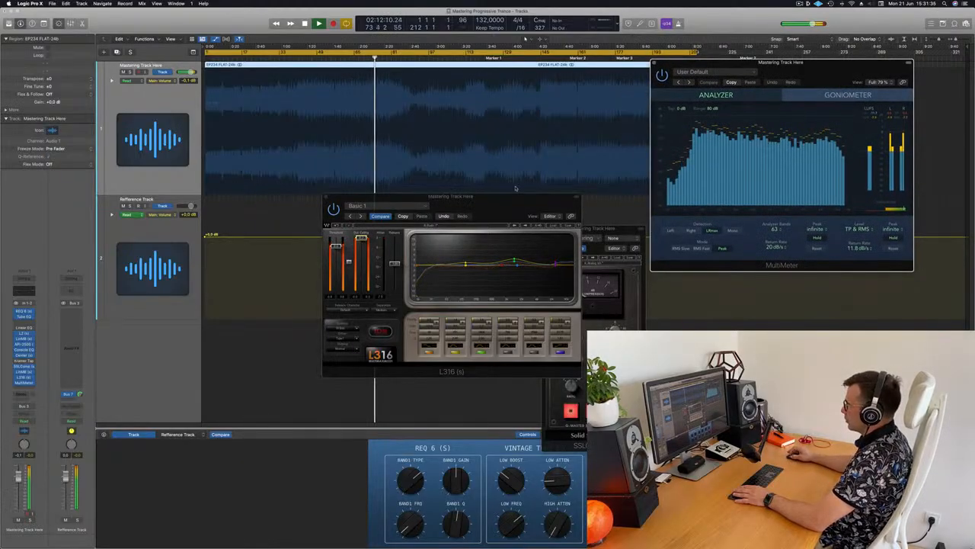
pyautogui.moveTo(457, 198); pyautogui.dragTo(575, 269)
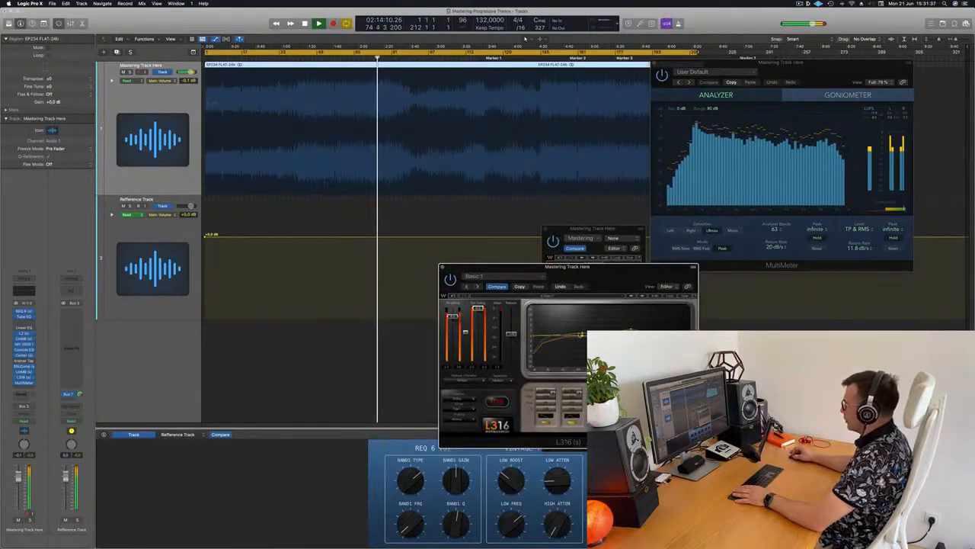
pyautogui.moveTo(501, 277); pyautogui.dragTo(665, 238)
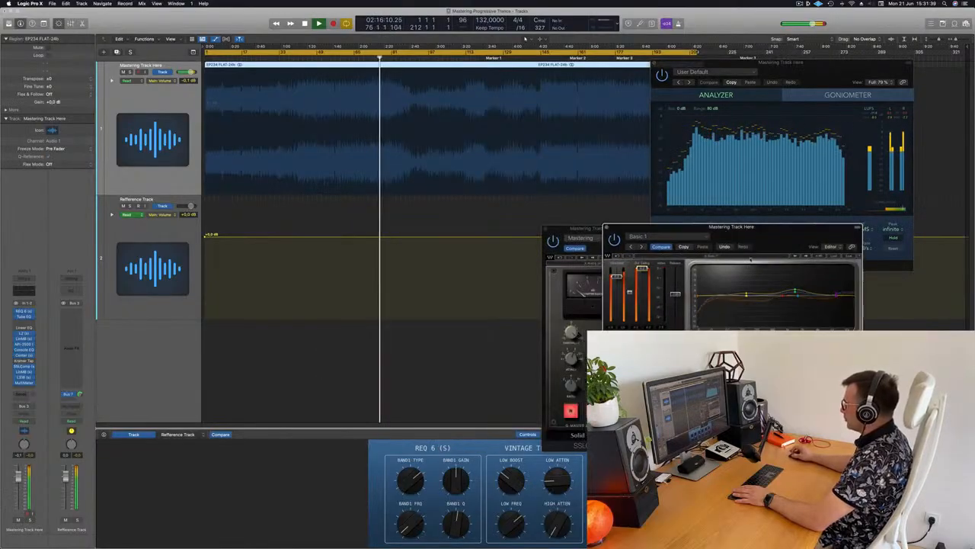
# Restart playback from the beginning of the track and spread the L316 and SSLComp windows apart.
pyautogui.press('space')
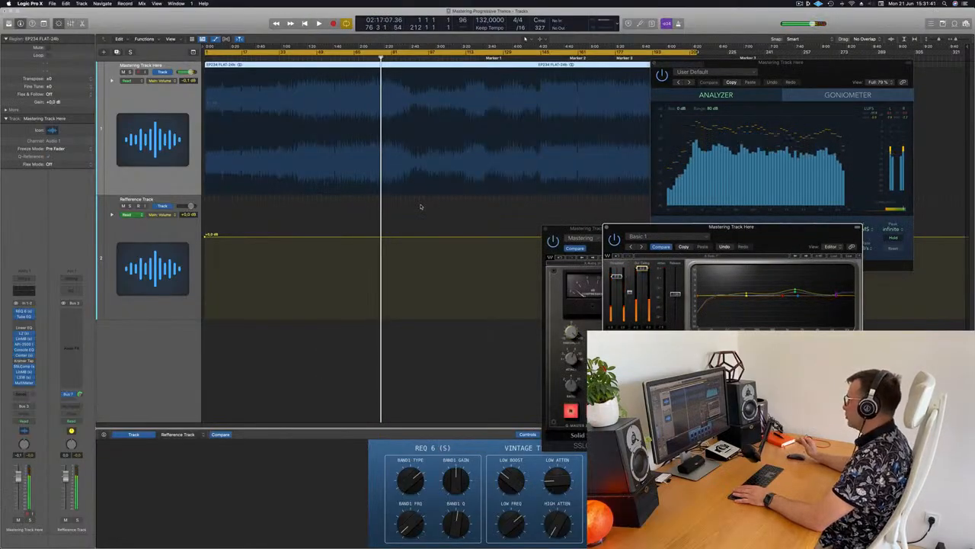
pyautogui.press('Return')
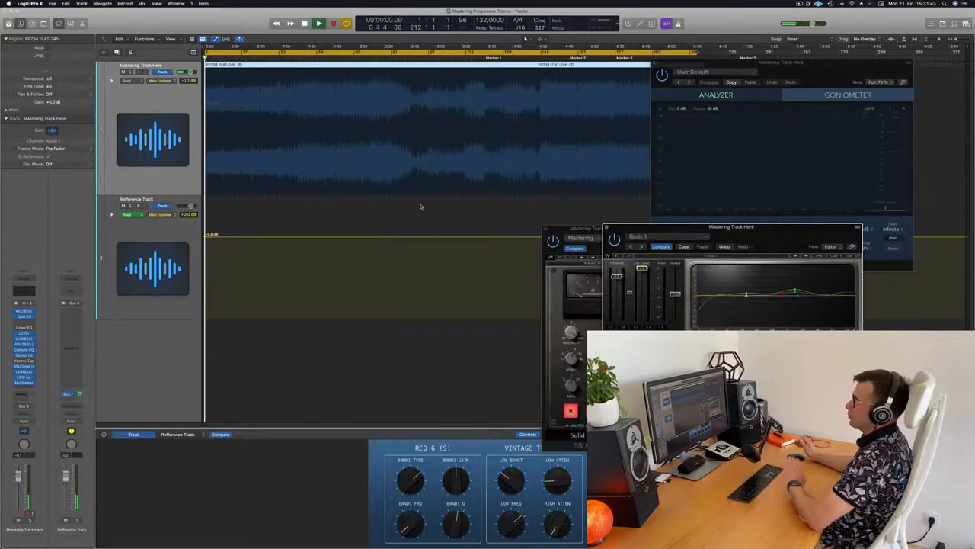
pyautogui.press('space')
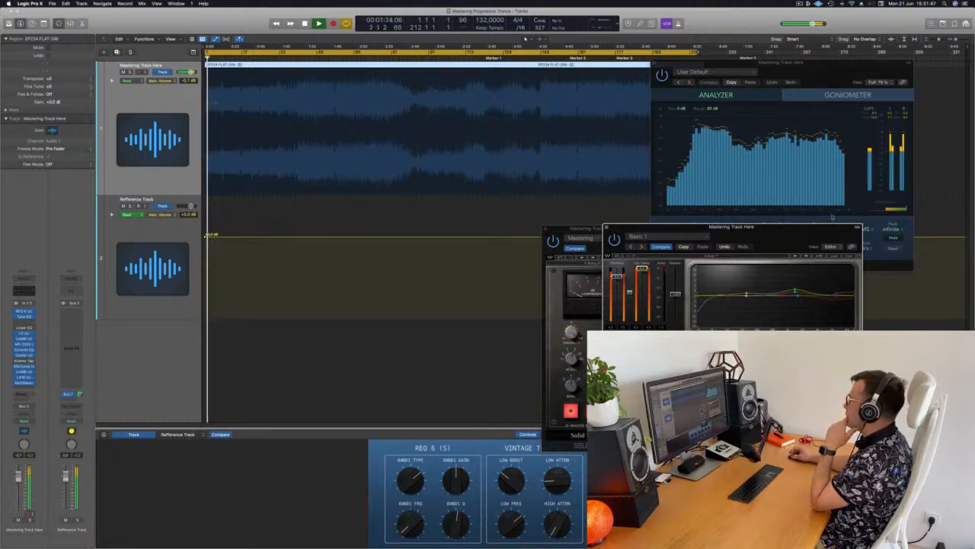
pyautogui.moveTo(830, 233); pyautogui.dragTo(925, 233)
pyautogui.moveTo(596, 231); pyautogui.dragTo(592, 46)
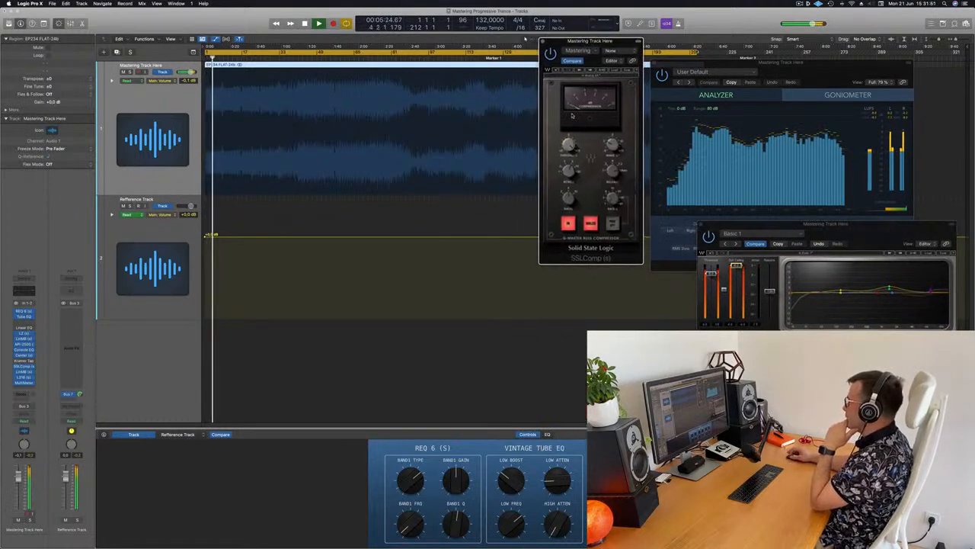
# Bring up the Adaptive Multi Electro Mastering LinMB and arrange it with the MultiMeter, L316 and SSLComp windows.
pyautogui.click(24, 340)
pyautogui.moveTo(506, 147); pyautogui.dragTo(631, 237)
pyautogui.moveTo(822, 64); pyautogui.dragTo(882, 17)
pyautogui.moveTo(866, 229); pyautogui.dragTo(877, 231)
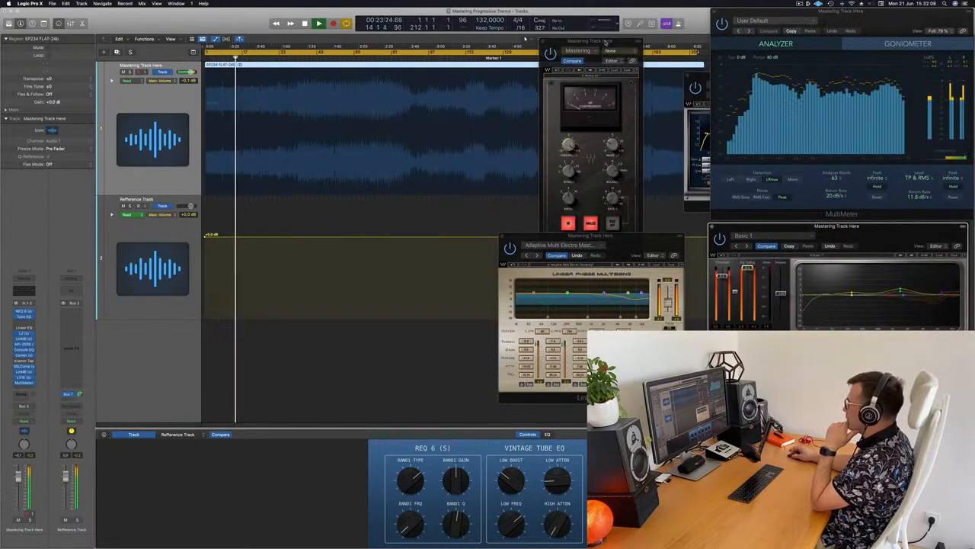
pyautogui.moveTo(605, 42); pyautogui.dragTo(630, 30)
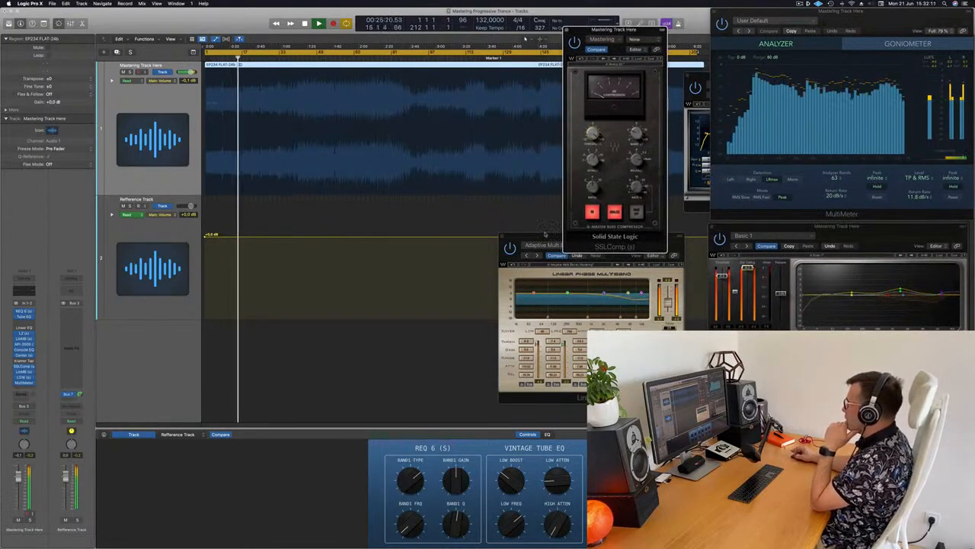
pyautogui.moveTo(546, 237); pyautogui.dragTo(563, 256)
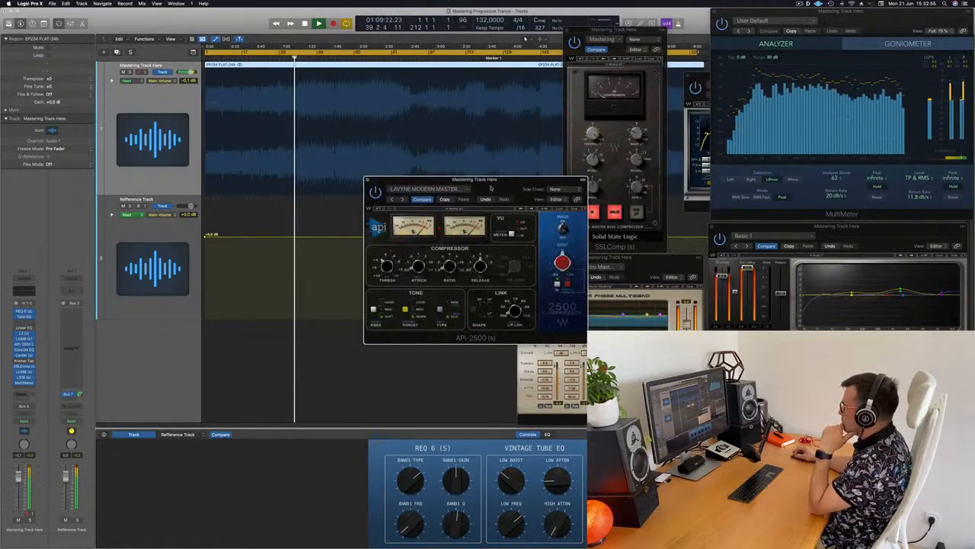
# Place the API-2500 compressor window beside the LinMB, clear away the REQ 6 window and bring the LinMB to the front.
pyautogui.moveTo(491, 187); pyautogui.dragTo(425, 238)
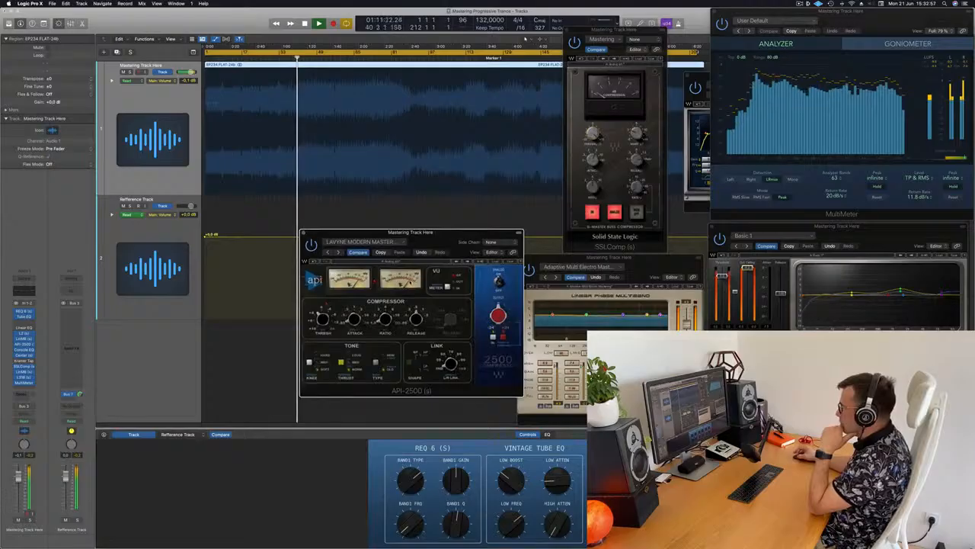
pyautogui.moveTo(446, 239); pyautogui.dragTo(434, 257)
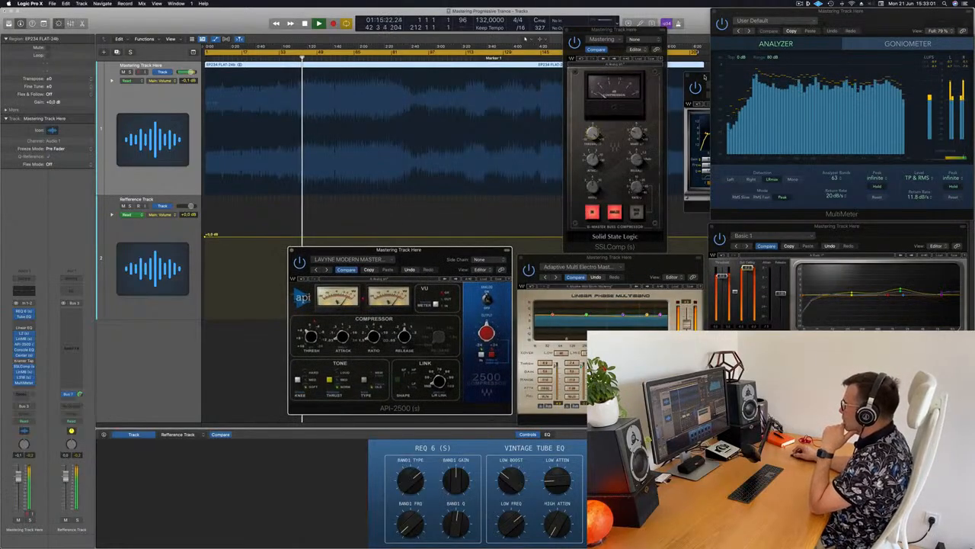
pyautogui.moveTo(704, 77); pyautogui.dragTo(663, 189)
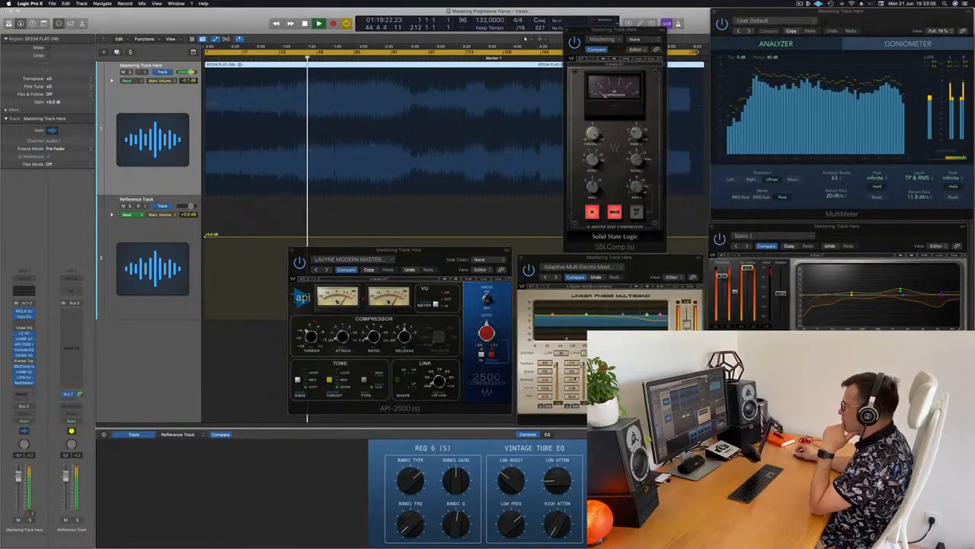
pyautogui.moveTo(472, 252); pyautogui.dragTo(469, 262)
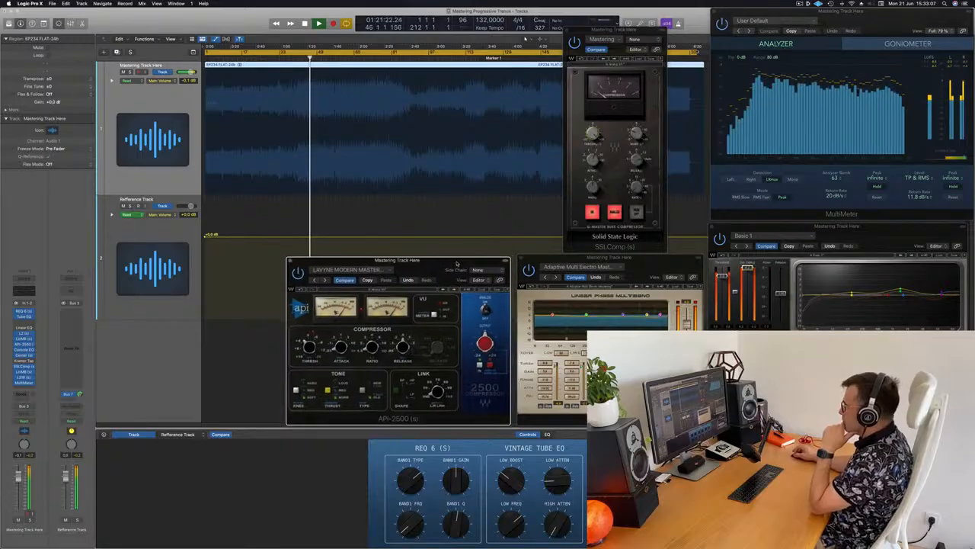
pyautogui.click(654, 258)
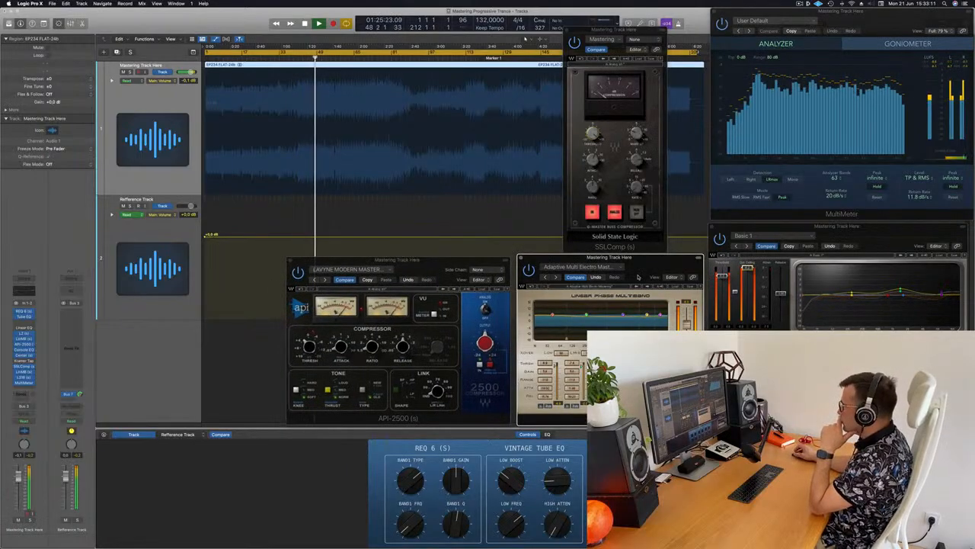
# Bring up the Multi Opto Mastering LinMB and place its window beside the API-2500, clear of the other plug-ins and waveforms.
pyautogui.click(24, 371)
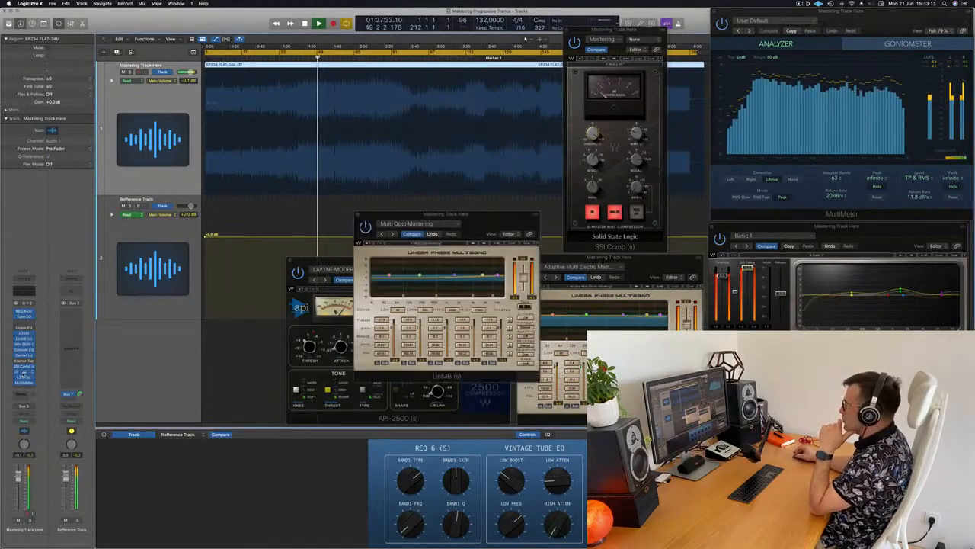
pyautogui.moveTo(498, 213); pyautogui.dragTo(227, 382)
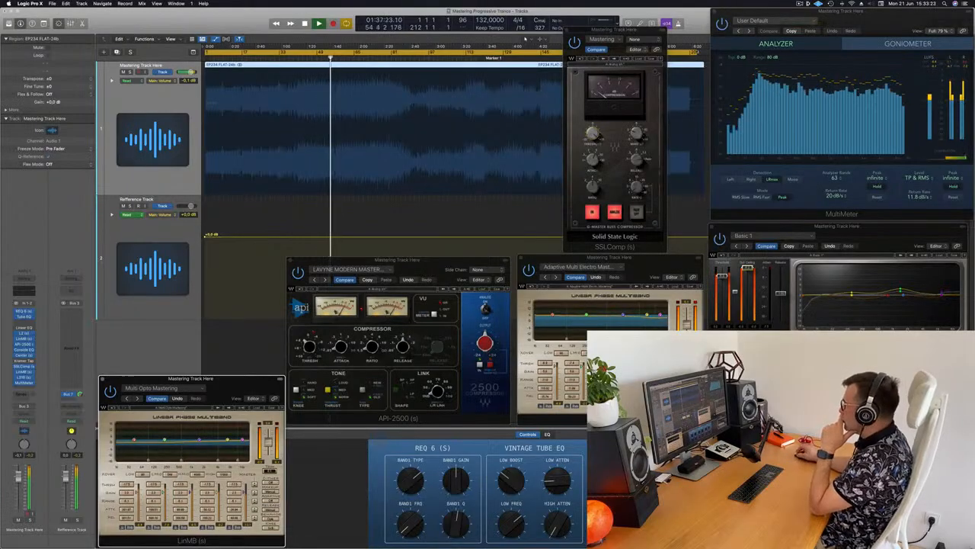
# Move the SSLComp window off the waveform area and line up the Adaptive Multi Electro LinMB and API-2500 windows level with the L316.
pyautogui.click(698, 276)
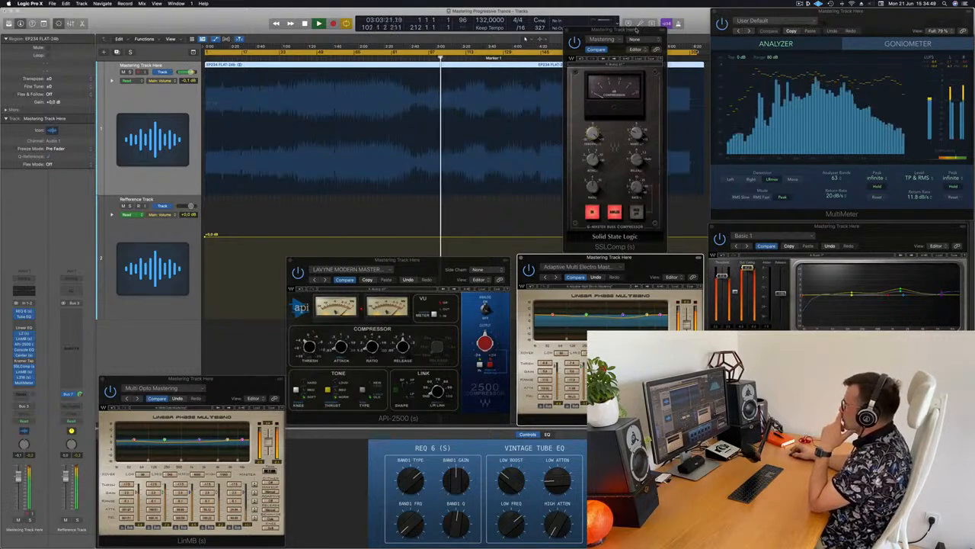
pyautogui.moveTo(637, 29); pyautogui.dragTo(731, 269)
pyautogui.click(653, 266)
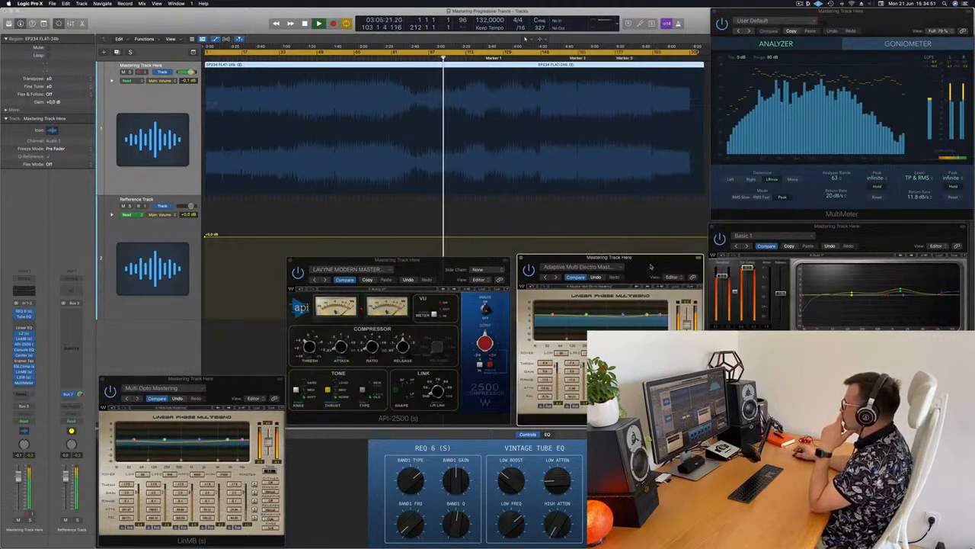
pyautogui.moveTo(653, 266); pyautogui.dragTo(657, 230)
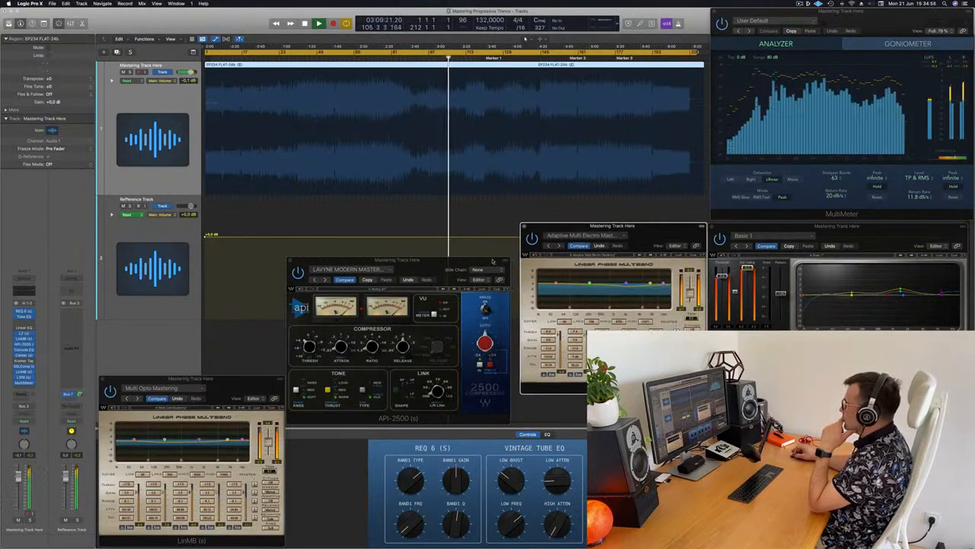
pyautogui.moveTo(491, 261); pyautogui.dragTo(499, 227)
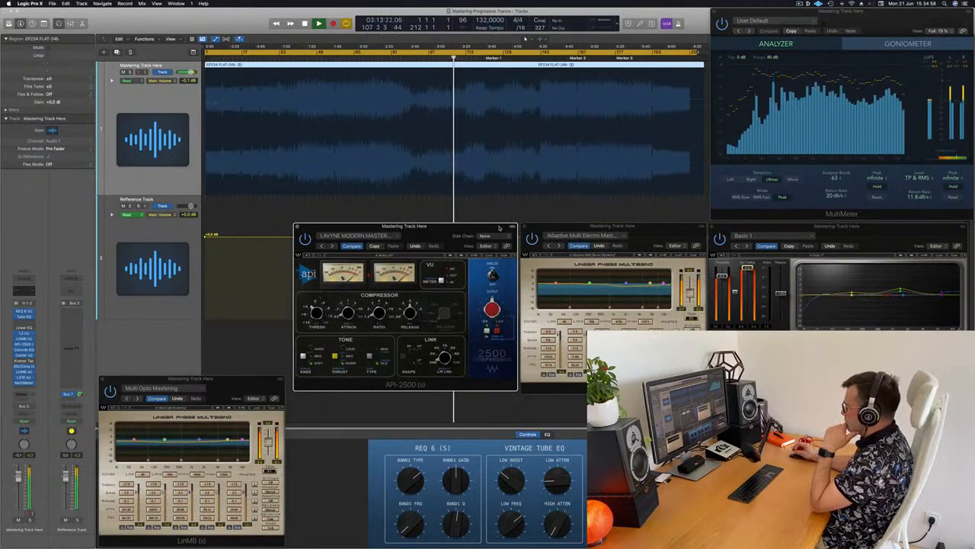